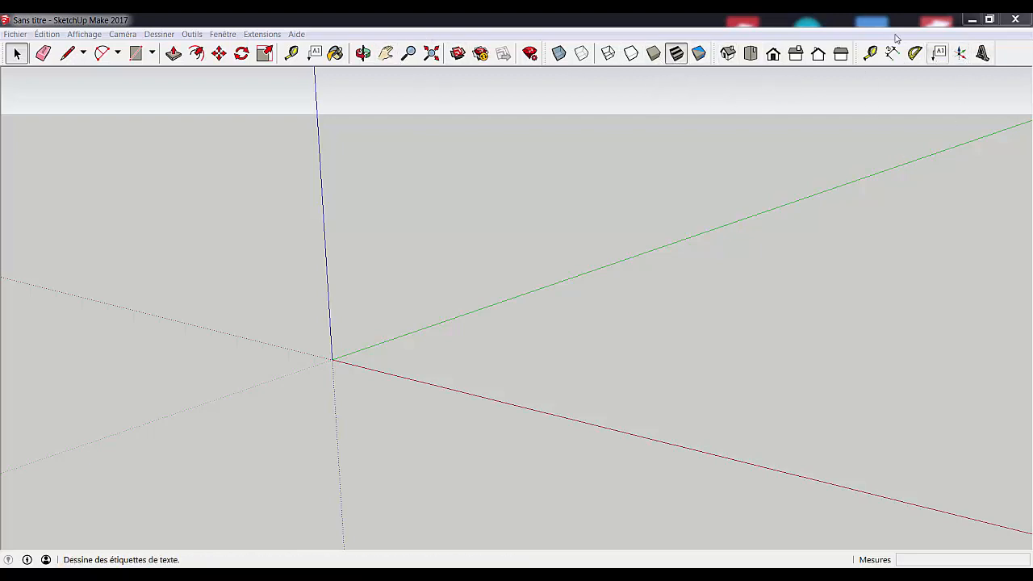
Check in the list of available toolbars that the Construction toolbar is enabled.
{"action": "left_click", "coordinate": [81, 35]}
{"action": "left_click", "coordinate": [101, 46]}
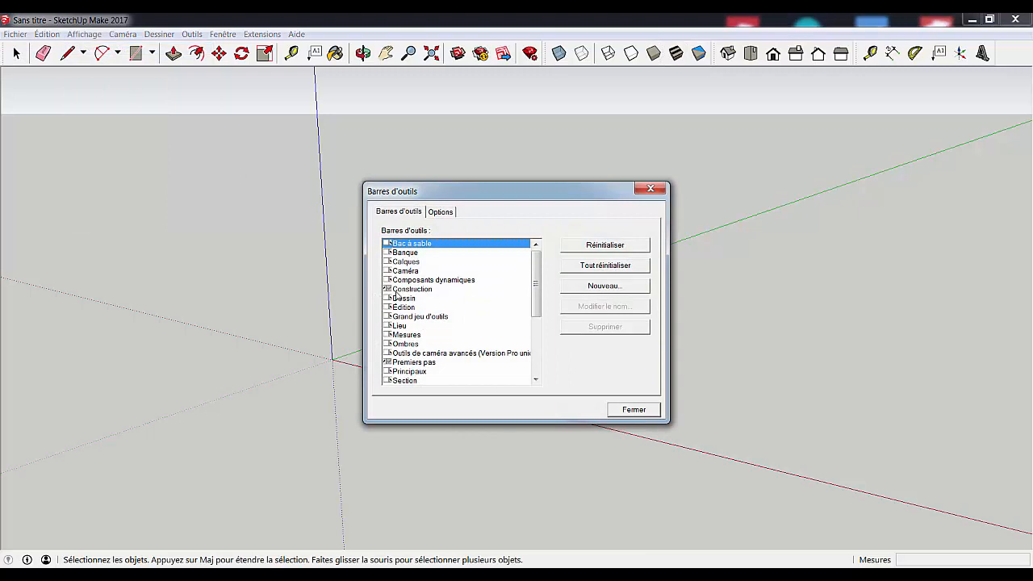
{"action": "mouse_move", "coordinate": [531, 284]}
{"action": "left_mouse_down"}
{"action": "mouse_move", "coordinate": [533, 314]}
{"action": "mouse_move", "coordinate": [532, 283]}
{"action": "left_mouse_up"}
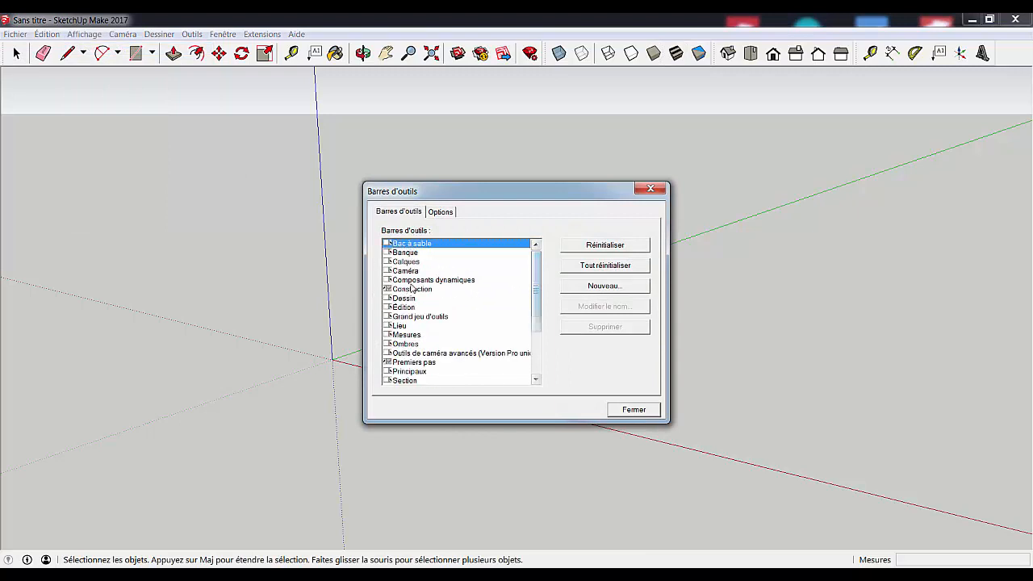
{"action": "left_click", "coordinate": [634, 410]}
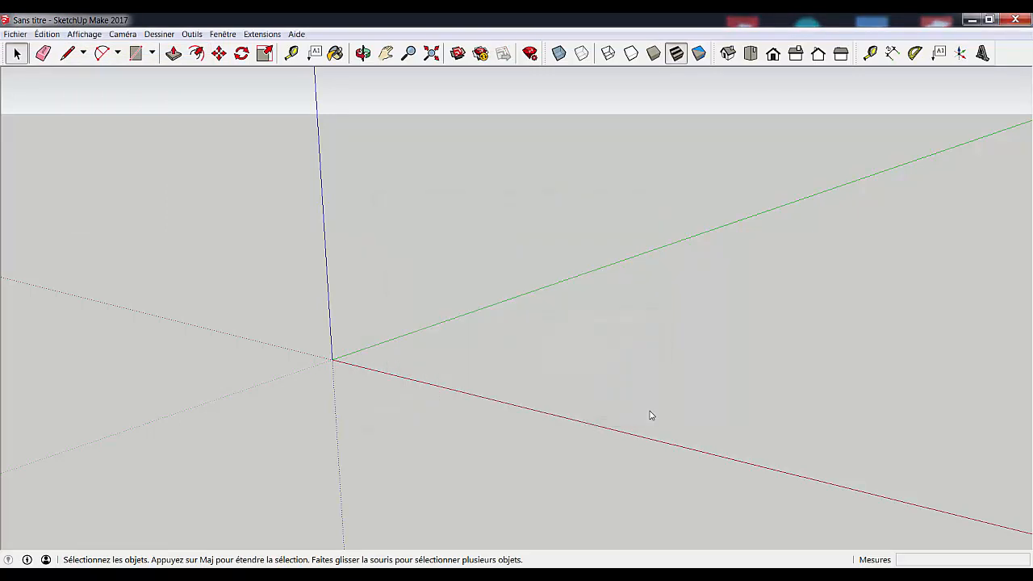
Switch to the top view and start a 3D text using the Arial Baltic font.
{"action": "left_click", "coordinate": [750, 59]}
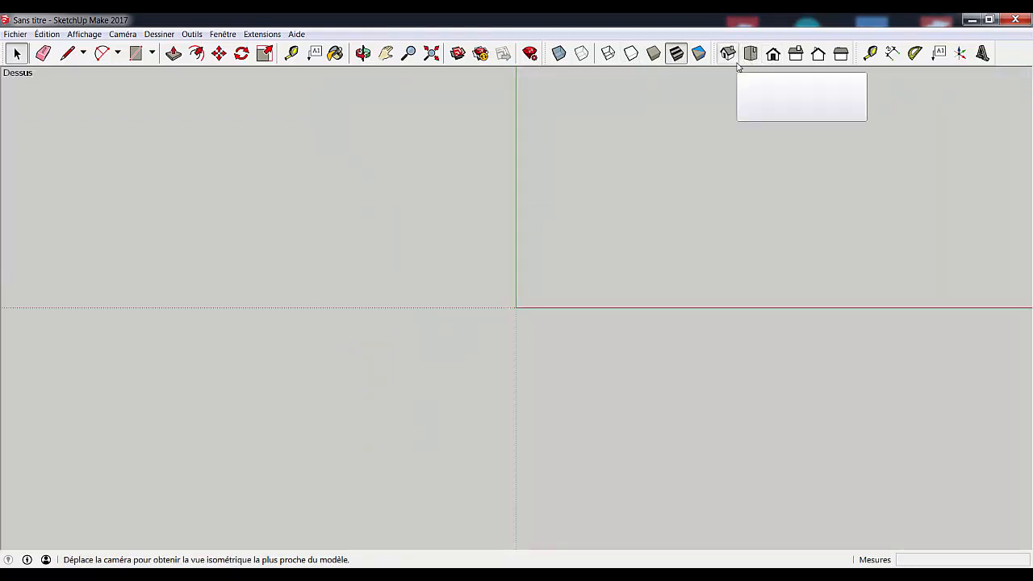
{"action": "left_click", "coordinate": [983, 53]}
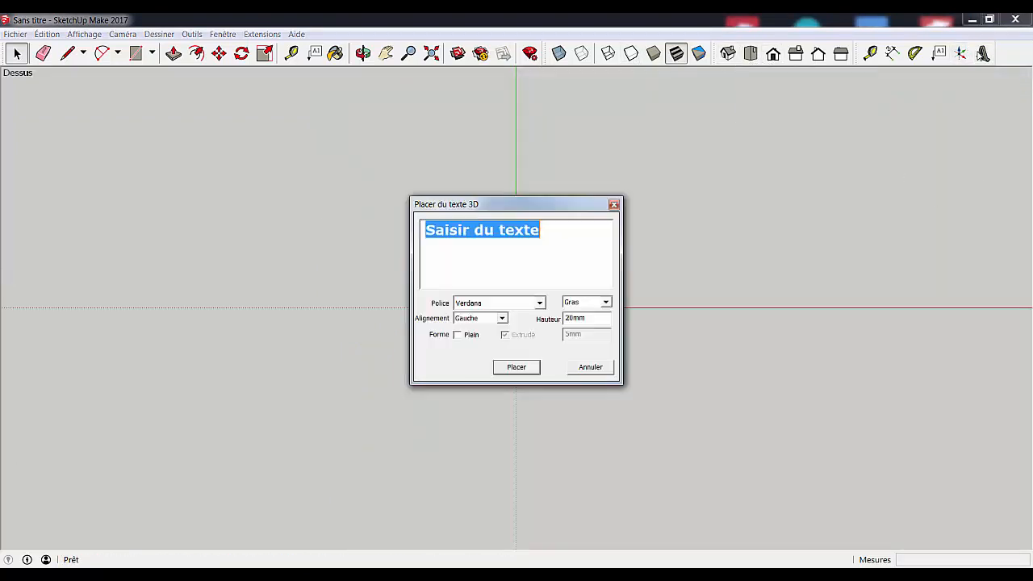
{"action": "left_click", "coordinate": [540, 303]}
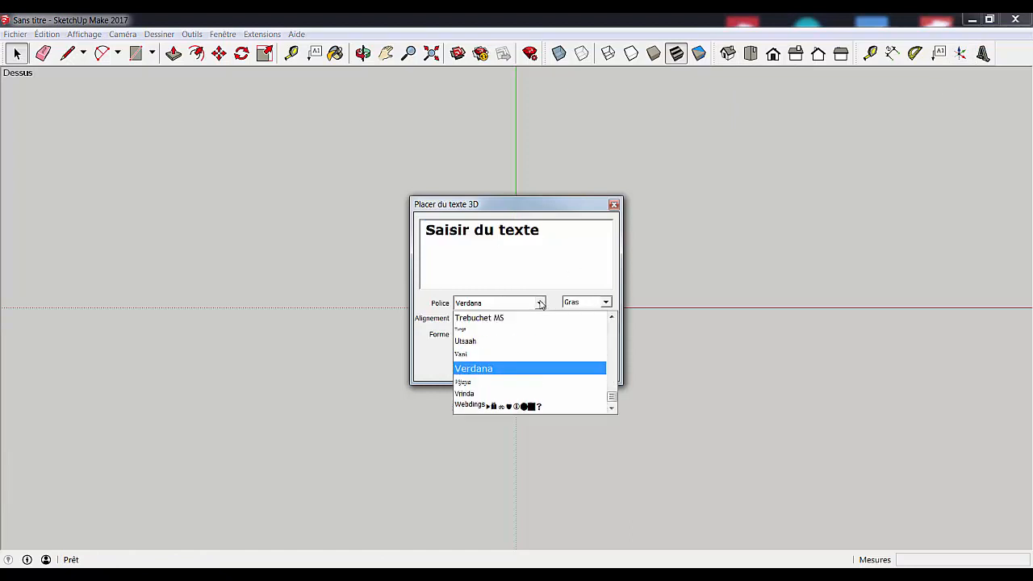
{"action": "scroll", "coordinate": [525, 347], "scroll_direction": "up", "scroll_amount": 4}
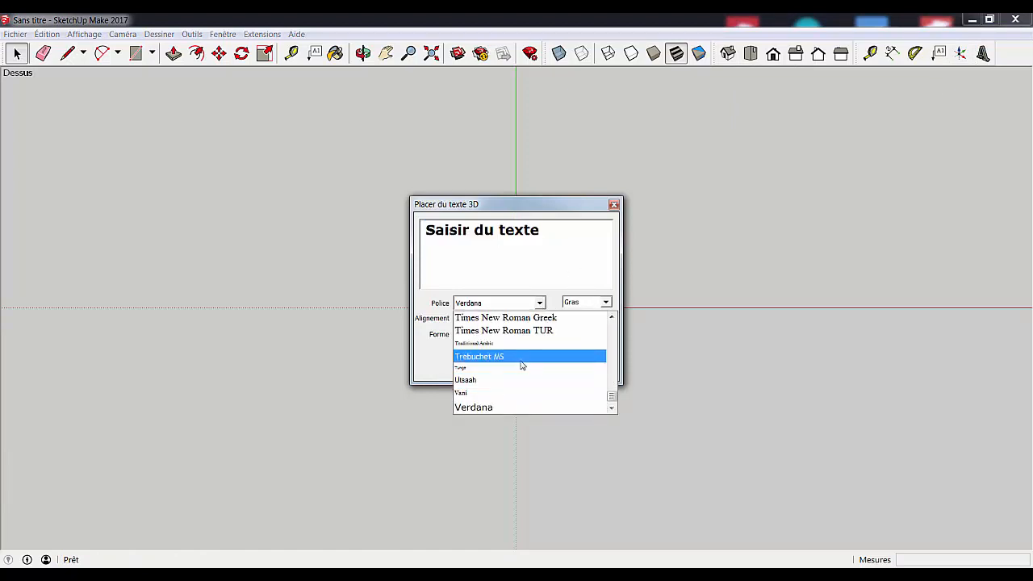
{"action": "scroll", "coordinate": [523, 363], "scroll_direction": "up", "scroll_amount": 5}
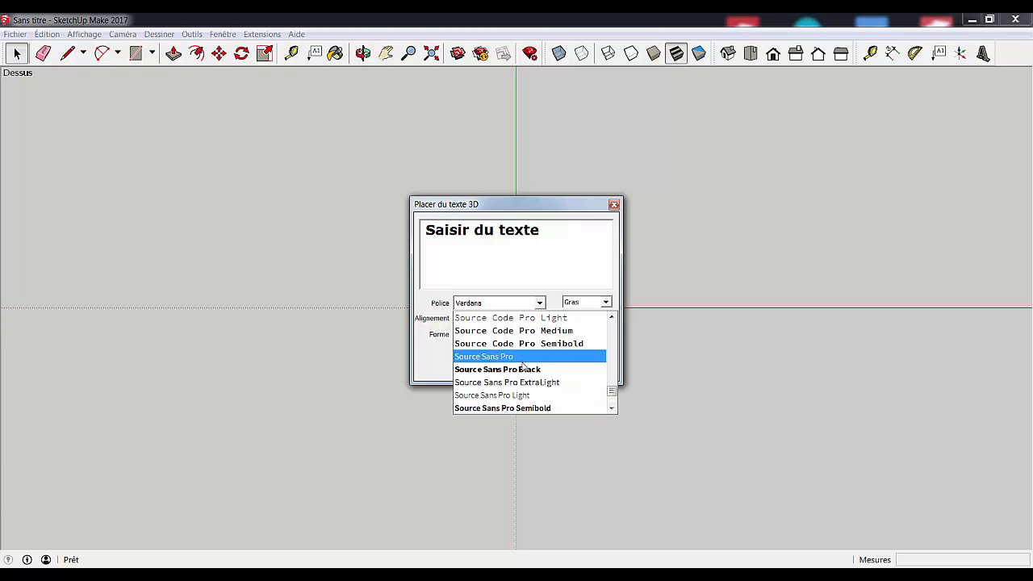
{"action": "scroll", "coordinate": [523, 365], "scroll_direction": "up", "scroll_amount": 2}
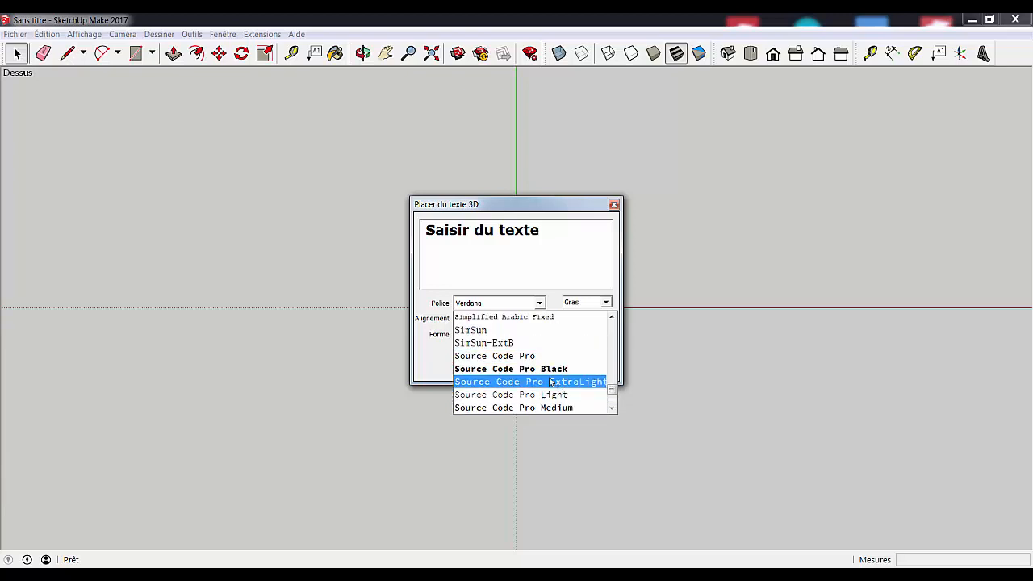
{"action": "scroll", "coordinate": [532, 377], "scroll_direction": "up", "scroll_amount": 3}
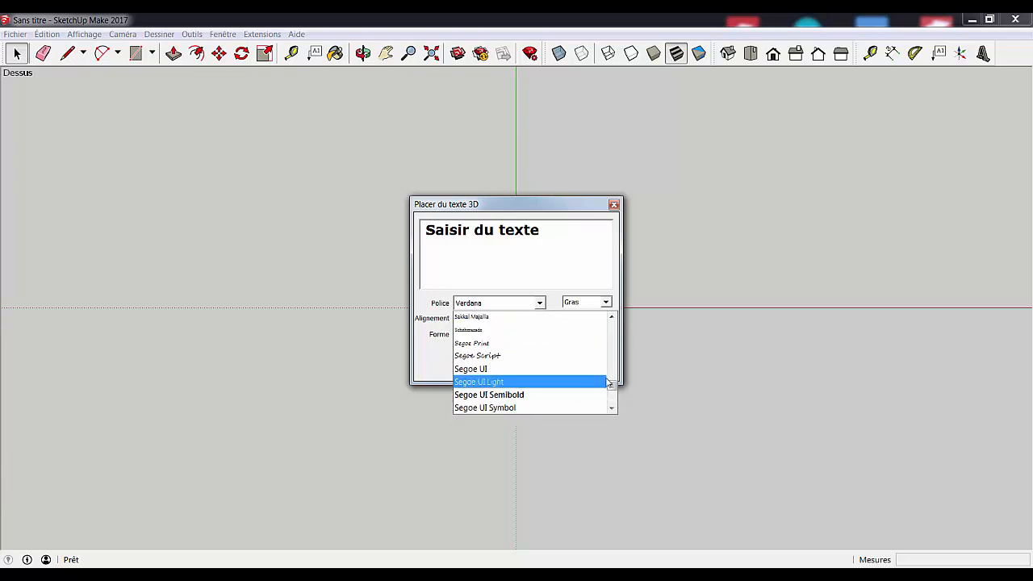
{"action": "left_click_drag", "start_coordinate": [611, 384], "coordinate": [619, 327]}
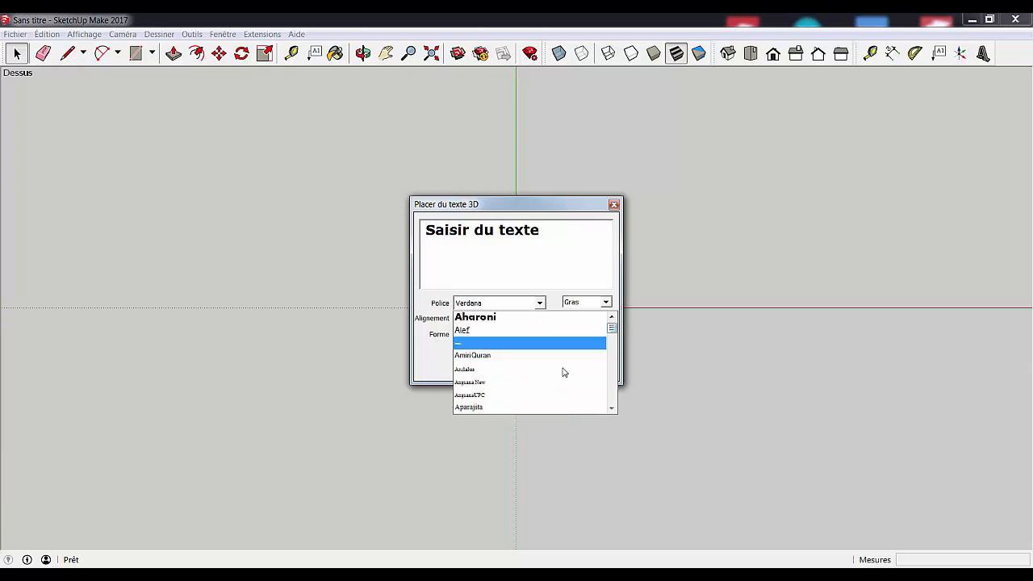
{"action": "scroll", "coordinate": [533, 380], "scroll_direction": "up", "scroll_amount": 1}
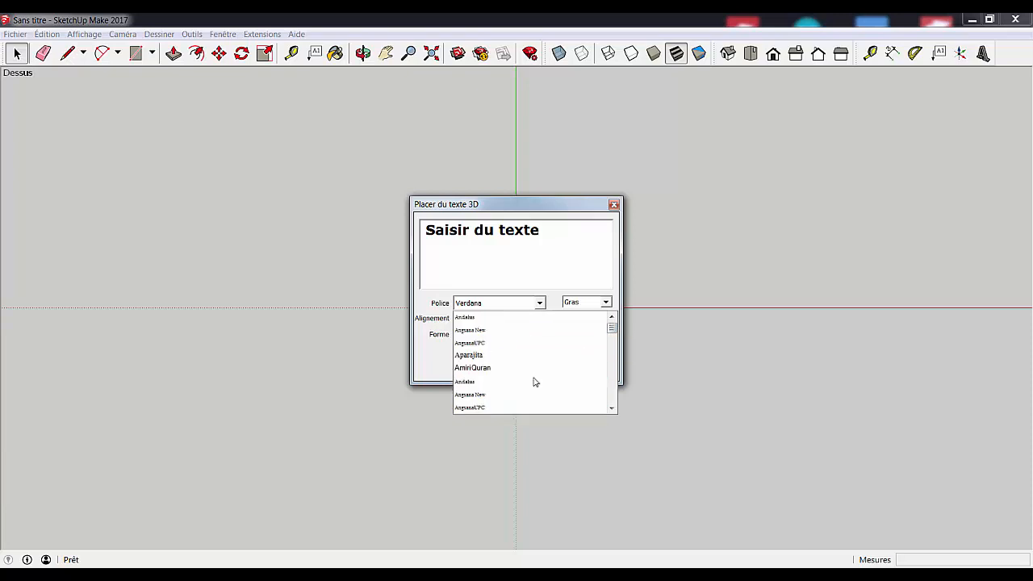
{"action": "scroll", "coordinate": [534, 382], "scroll_direction": "up", "scroll_amount": 1}
{"action": "scroll", "coordinate": [534, 382], "scroll_direction": "down", "scroll_amount": 3}
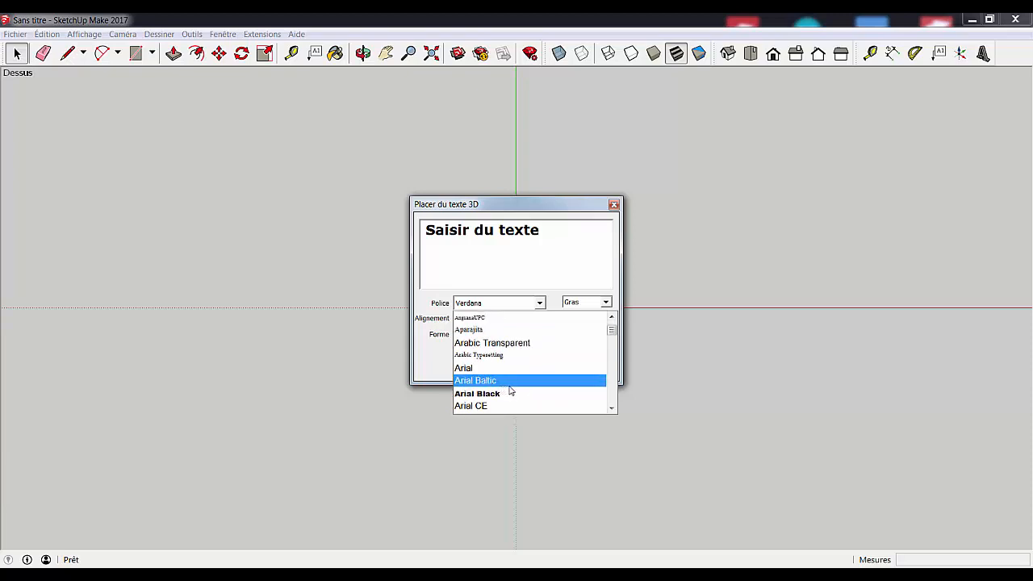
{"action": "left_click", "coordinate": [503, 381]}
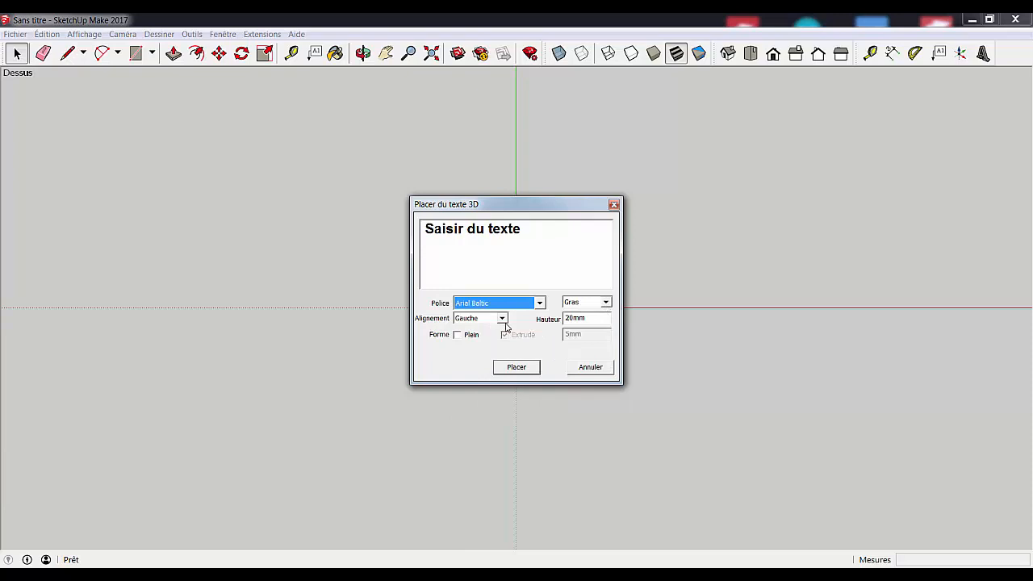
Keep the 3D text as unfilled outlines and set its height to 15 mm.
{"action": "left_click", "coordinate": [458, 334]}
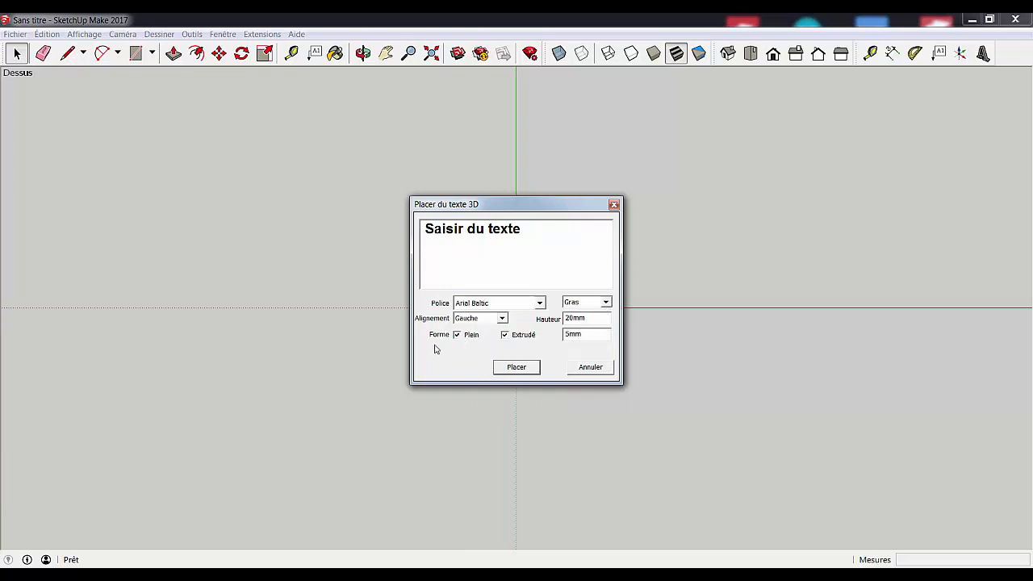
{"action": "left_click", "coordinate": [458, 336]}
{"action": "left_click_drag", "start_coordinate": [574, 318], "coordinate": [562, 319]}
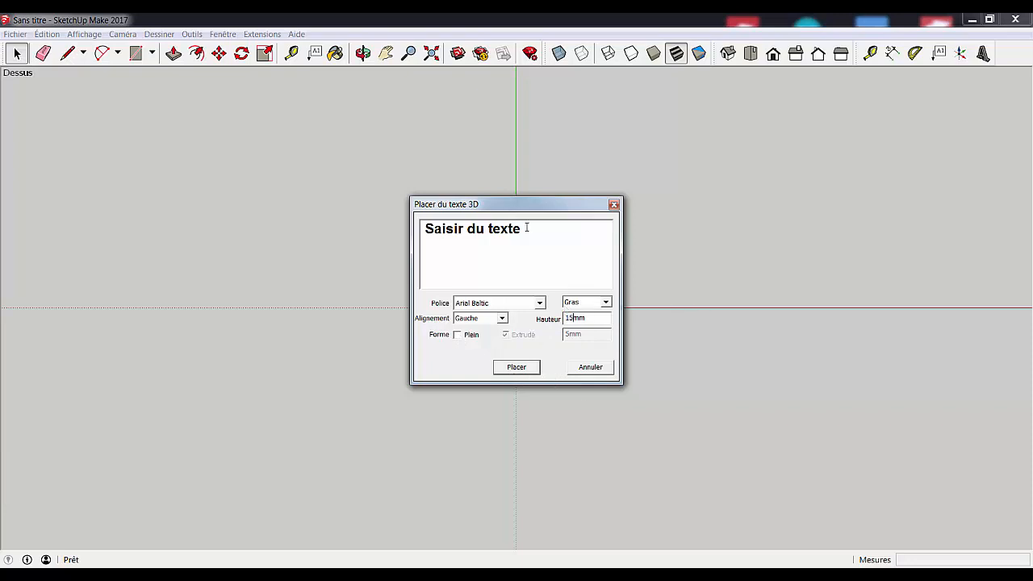
Replace the sample text with the person's first name and place the 3D text near the origin.
{"action": "left_click_drag", "start_coordinate": [526, 228], "coordinate": [409, 233]}
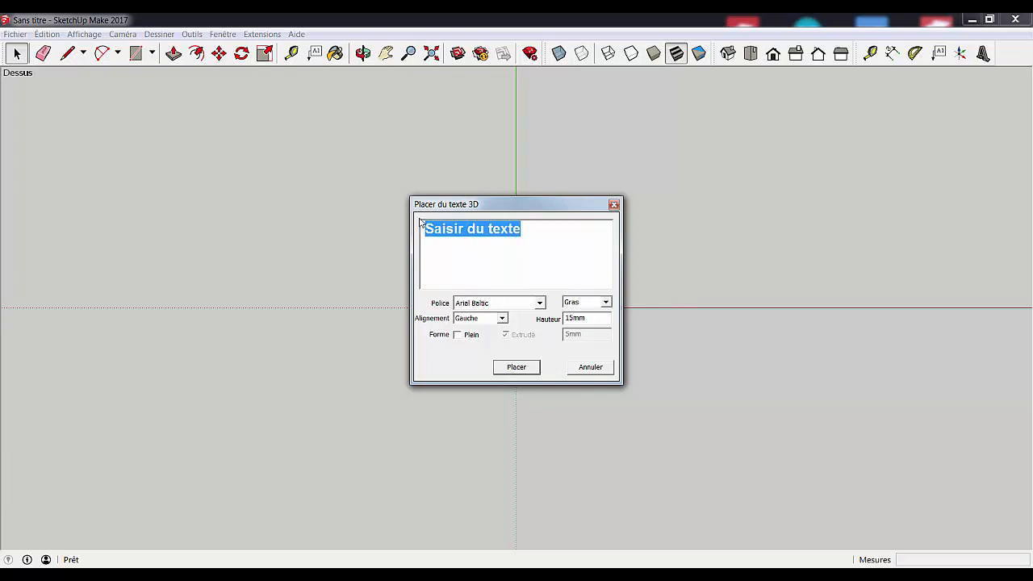
{"action": "key", "text": "BackSpace"}
{"action": "type", "text": "Mateusz"}
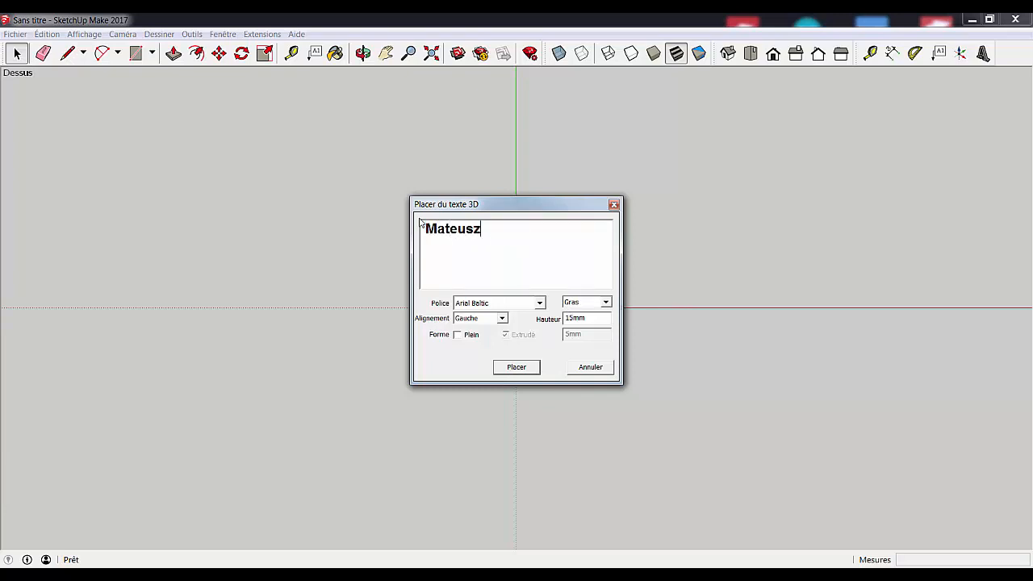
{"action": "left_click", "coordinate": [521, 370]}
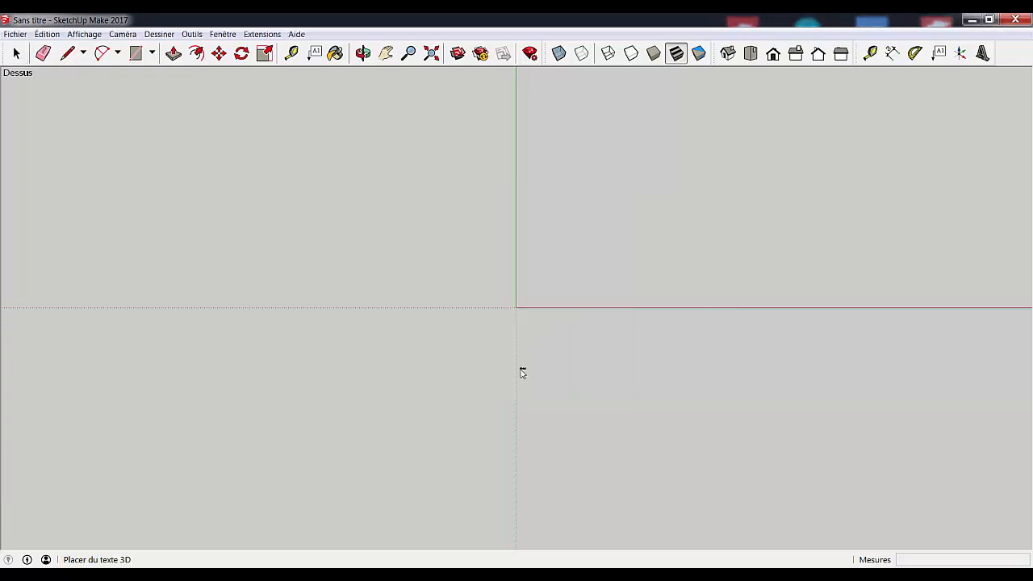
{"action": "left_click", "coordinate": [542, 286]}
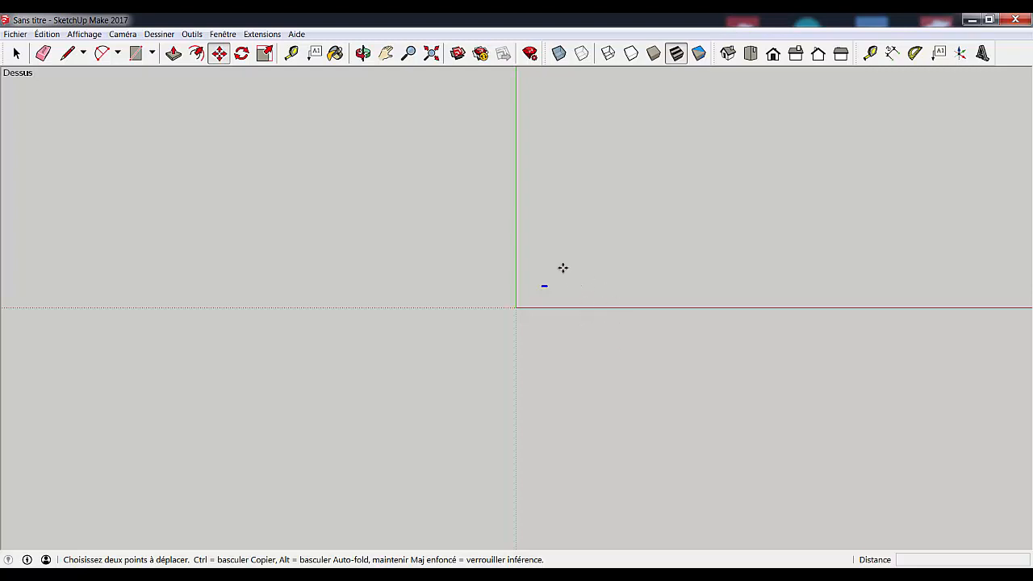
Check the model's length units and draw a 100 by 30 mm rectangle just above the name.
{"action": "left_click", "coordinate": [430, 53]}
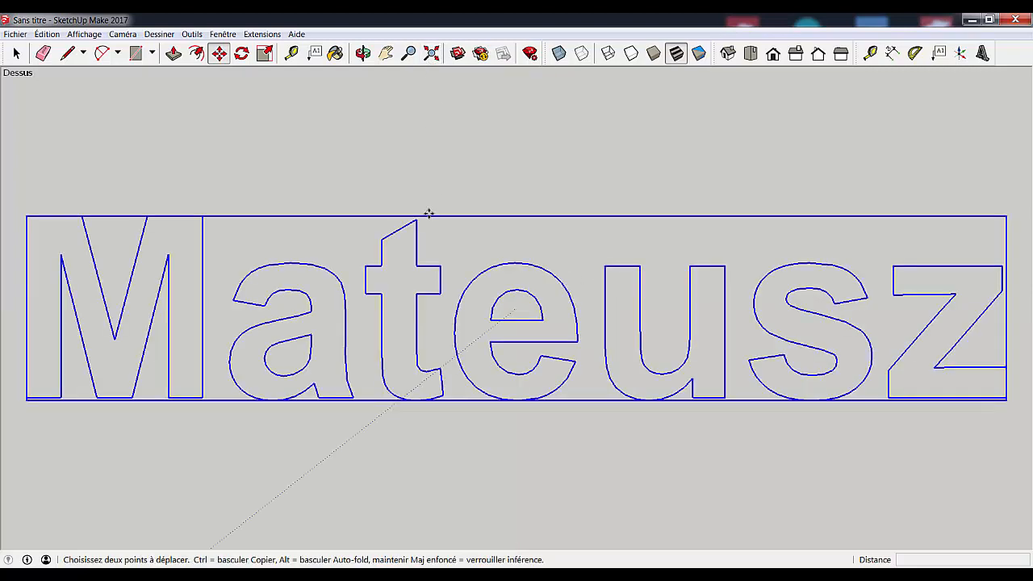
{"action": "scroll", "coordinate": [526, 271], "scroll_direction": "down", "scroll_amount": 4}
{"action": "scroll", "coordinate": [526, 271], "scroll_direction": "down", "scroll_amount": 1}
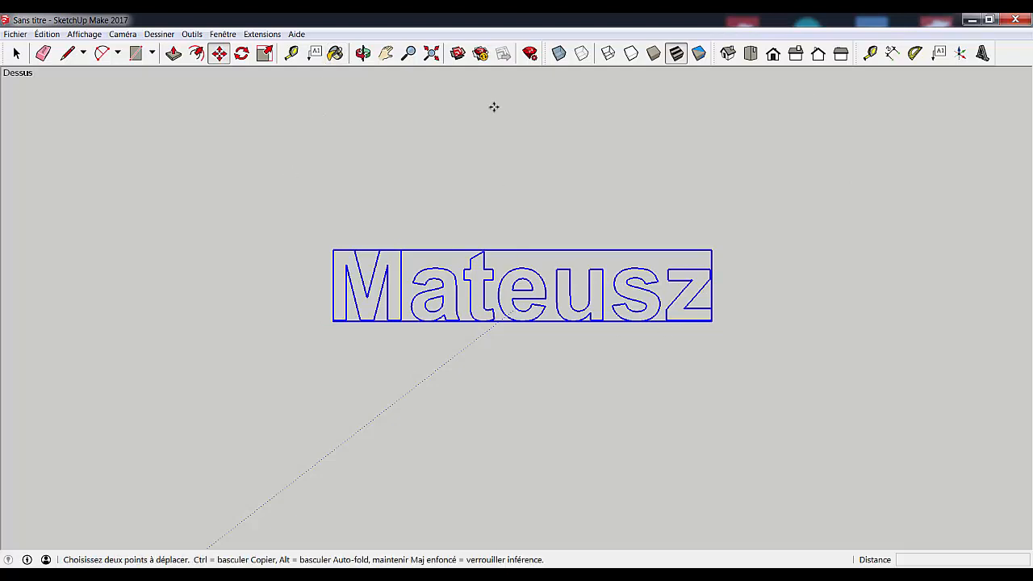
{"action": "key", "text": "r"}
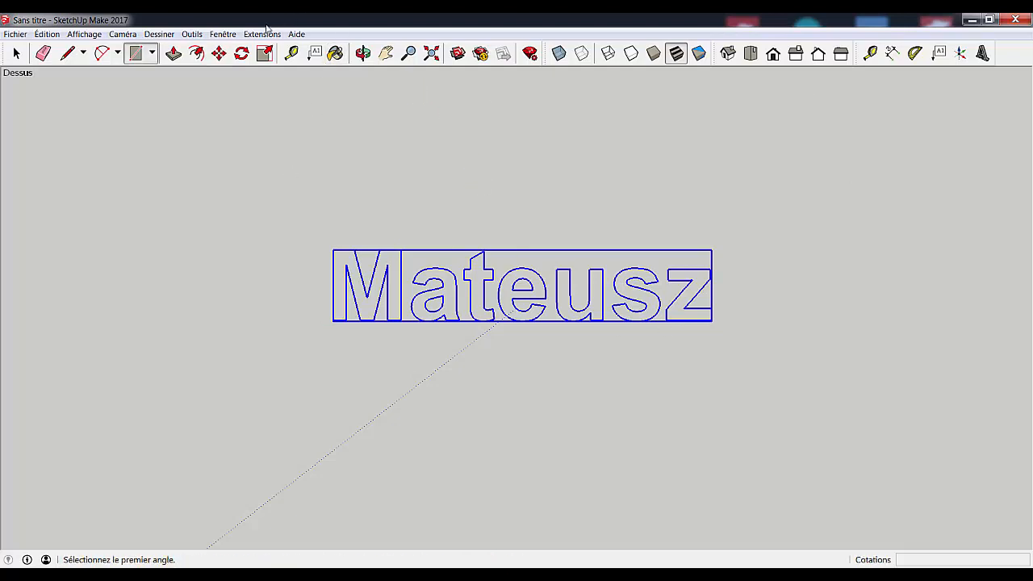
{"action": "left_click", "coordinate": [224, 36]}
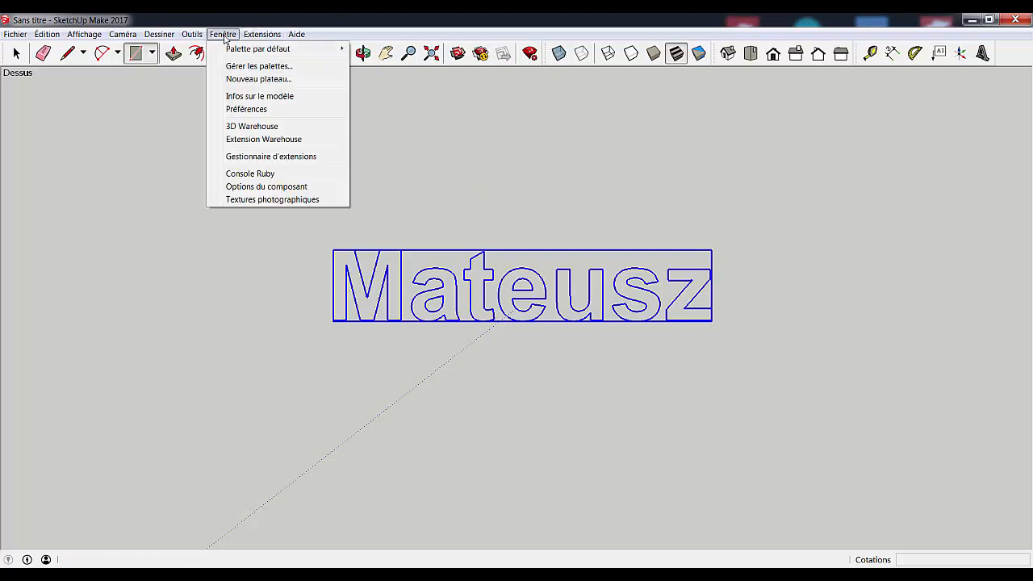
{"action": "left_click", "coordinate": [234, 96]}
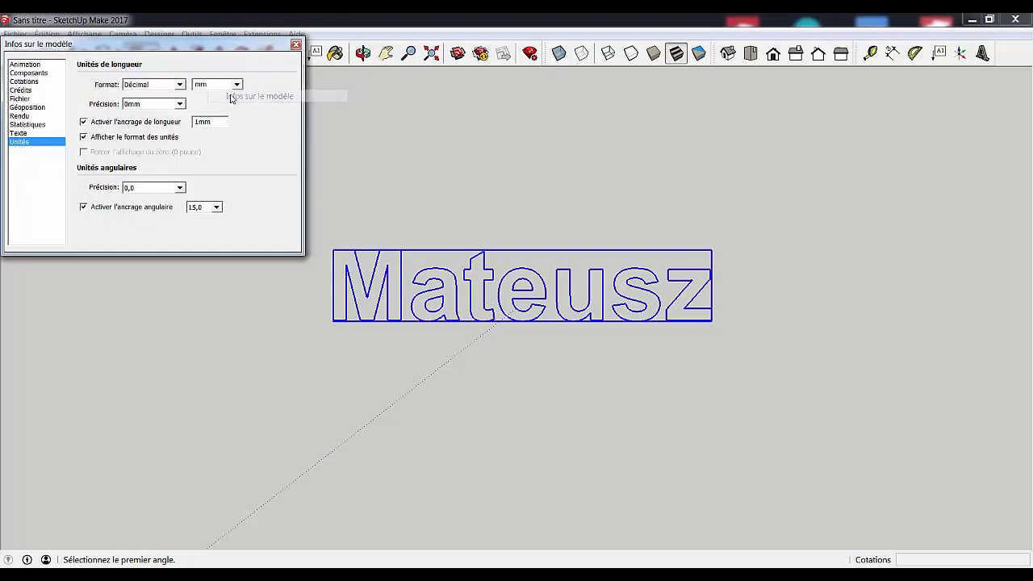
{"action": "left_click", "coordinate": [295, 45]}
{"action": "left_click", "coordinate": [277, 103]}
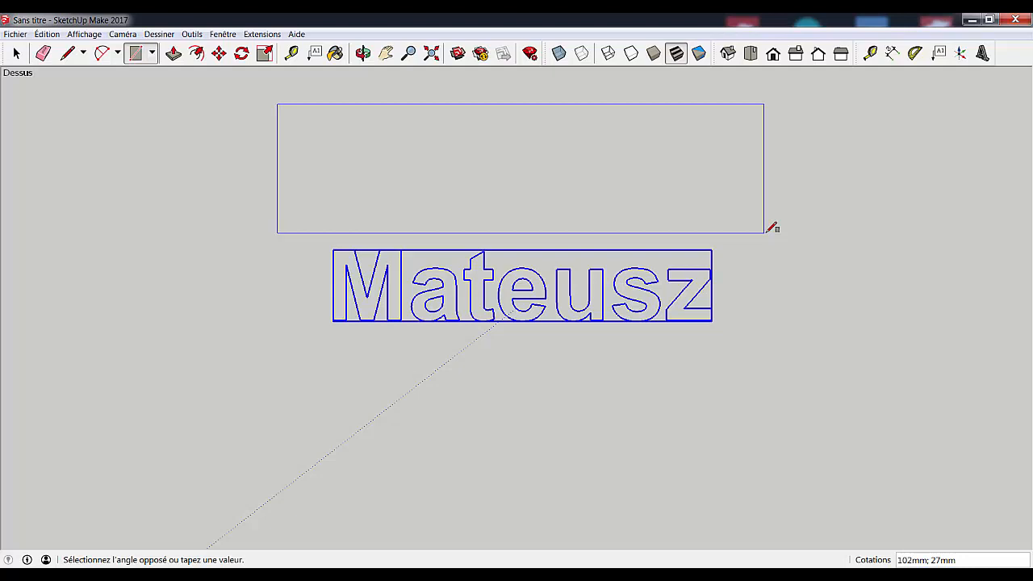
{"action": "type", "text": "100;30"}
{"action": "key", "text": "Return"}
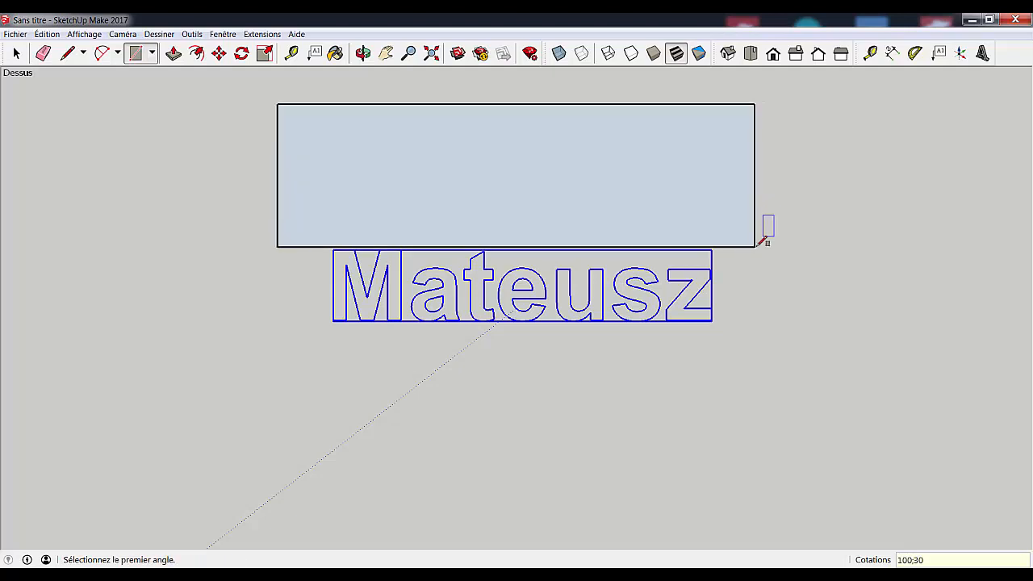
Move the name onto the rectangle, aligning the midpoint of its left edge with the midpoint of the rectangle's left side.
{"action": "key", "text": "space"}
{"action": "left_click", "coordinate": [511, 310]}
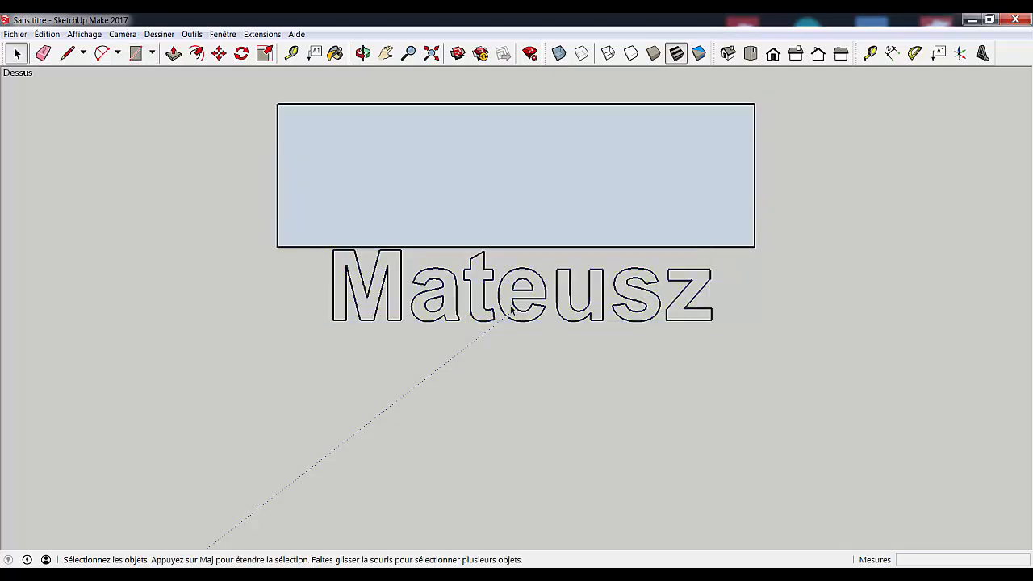
{"action": "left_click", "coordinate": [482, 258]}
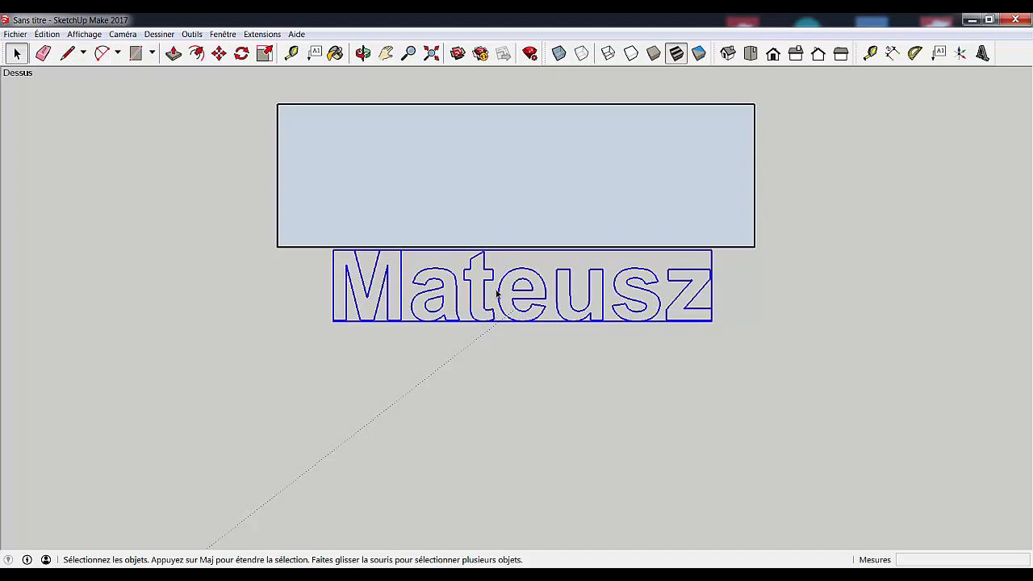
{"action": "key", "text": "m"}
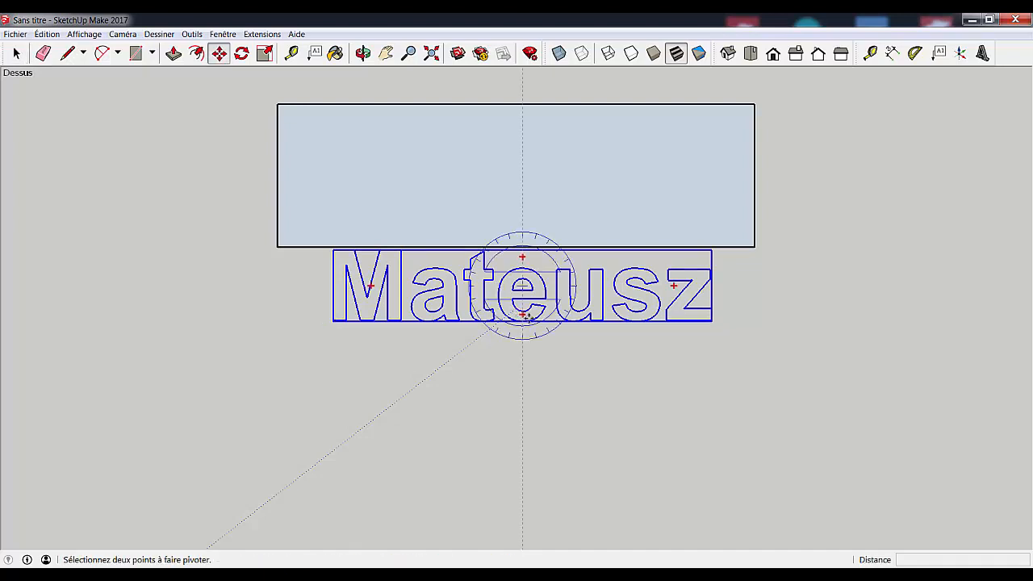
{"action": "left_click", "coordinate": [523, 321]}
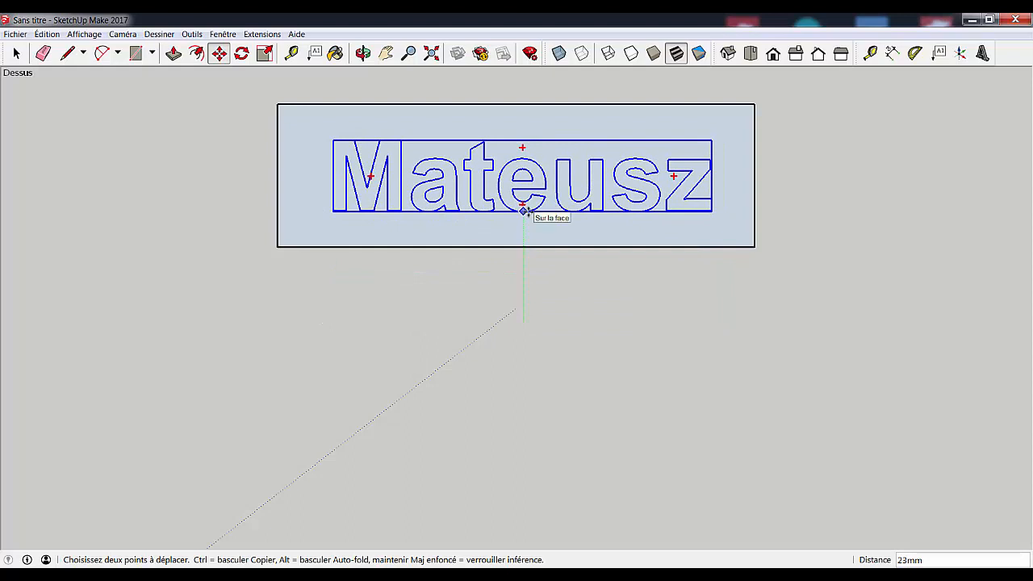
{"action": "left_click", "coordinate": [553, 390]}
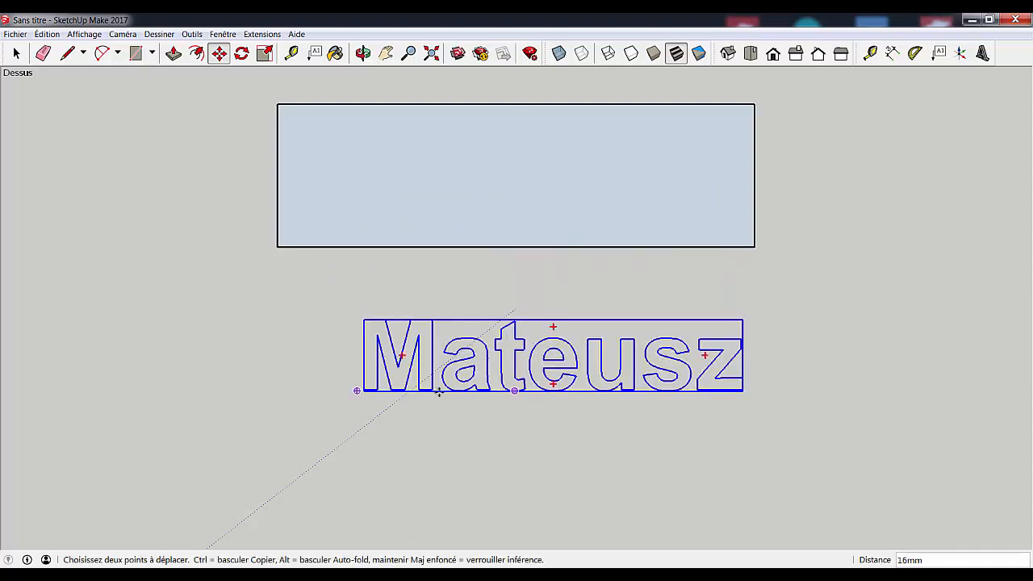
{"action": "left_click", "coordinate": [363, 355]}
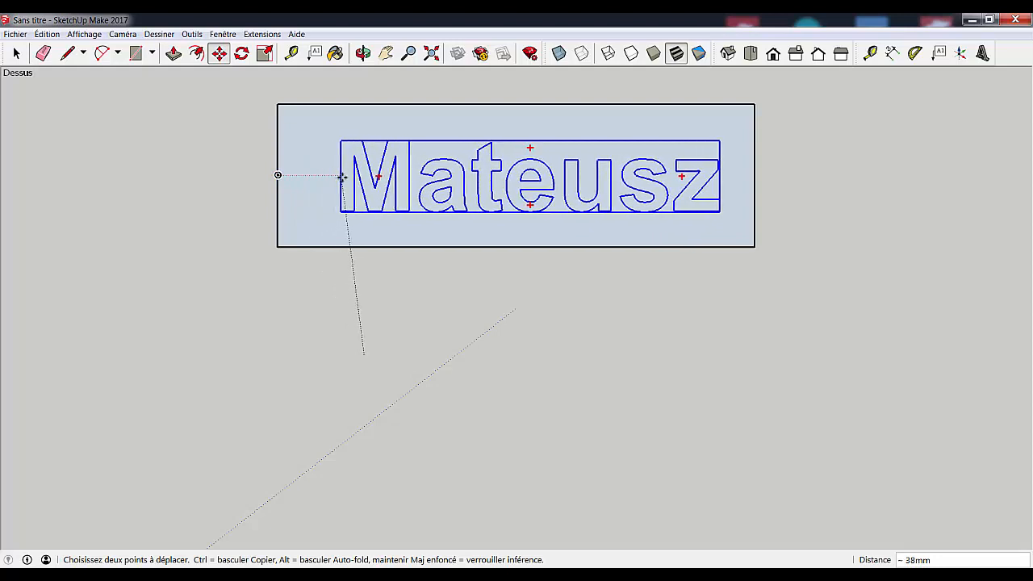
{"action": "left_click", "coordinate": [334, 178]}
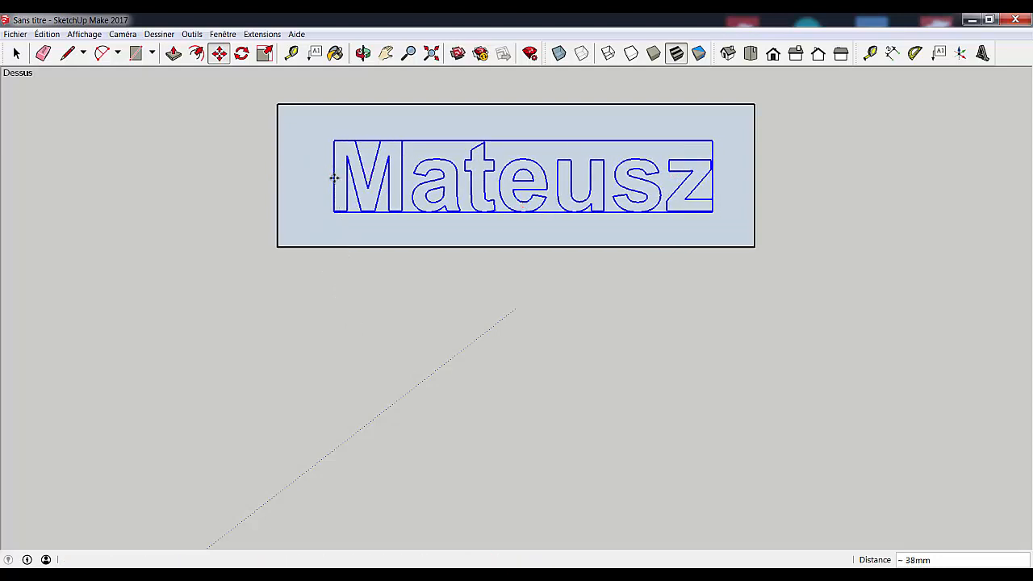
{"action": "key", "text": "space"}
{"action": "left_click", "coordinate": [376, 302]}
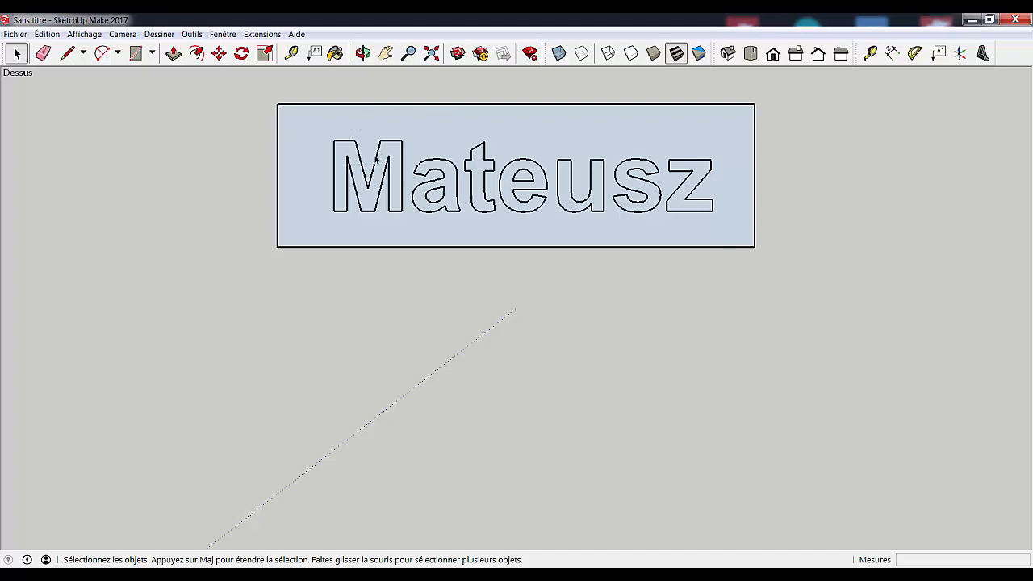
Place guide lines 5 mm inside each of the rectangle's four sides with the Tape Measure tool.
{"action": "key", "text": "t"}
{"action": "left_click", "coordinate": [406, 103]}
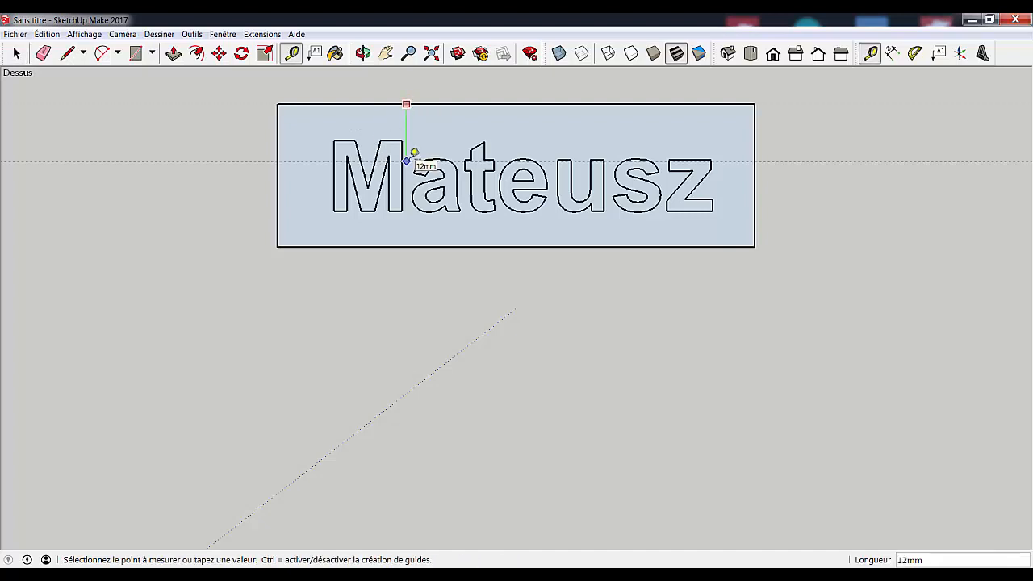
{"action": "type", "text": "5"}
{"action": "key", "text": "Return"}
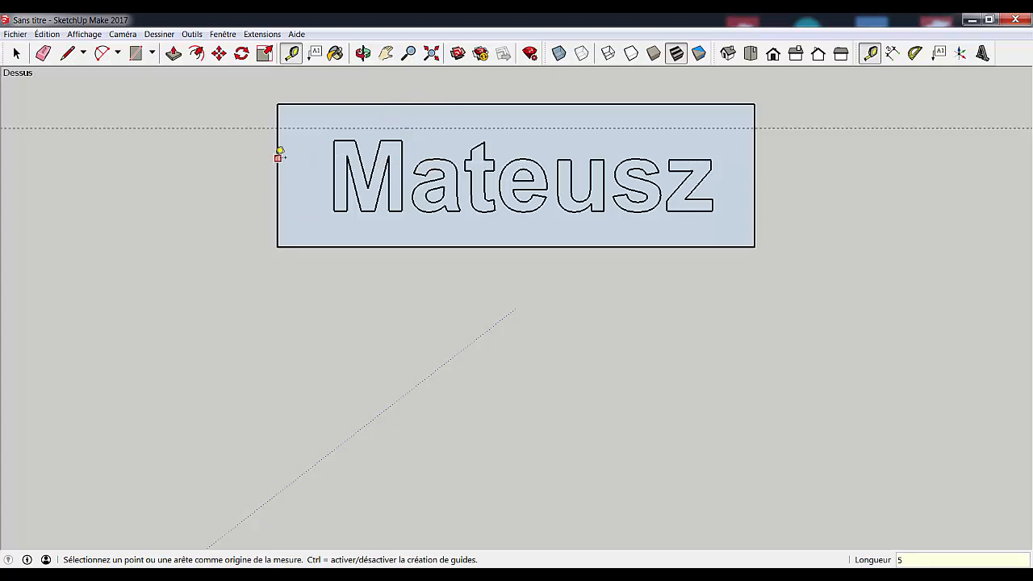
{"action": "left_click", "coordinate": [278, 158]}
{"action": "type", "text": "5"}
{"action": "key", "text": "Return"}
{"action": "left_click", "coordinate": [755, 147]}
{"action": "type", "text": "5"}
{"action": "key", "text": "Return"}
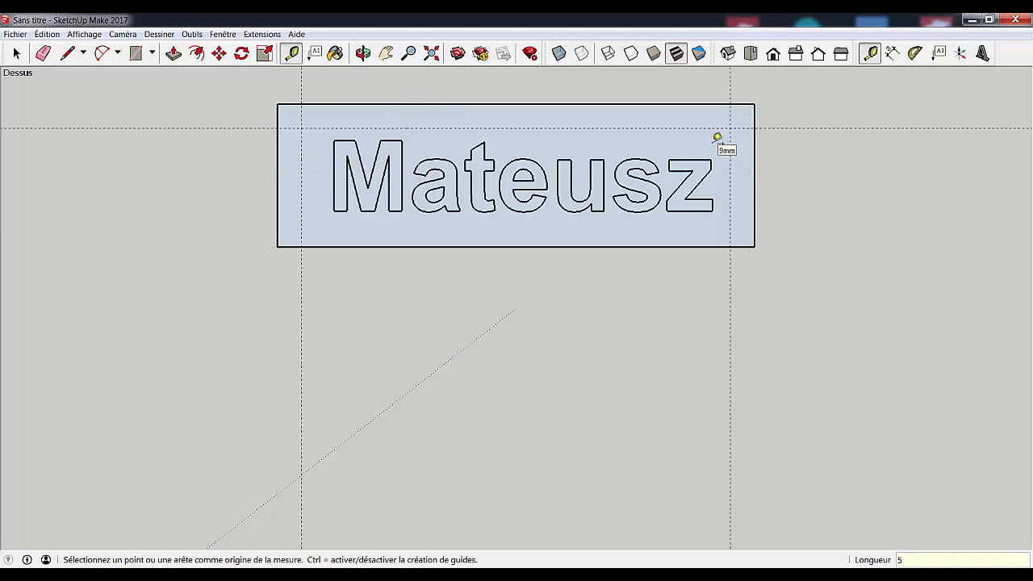
{"action": "left_click", "coordinate": [590, 247]}
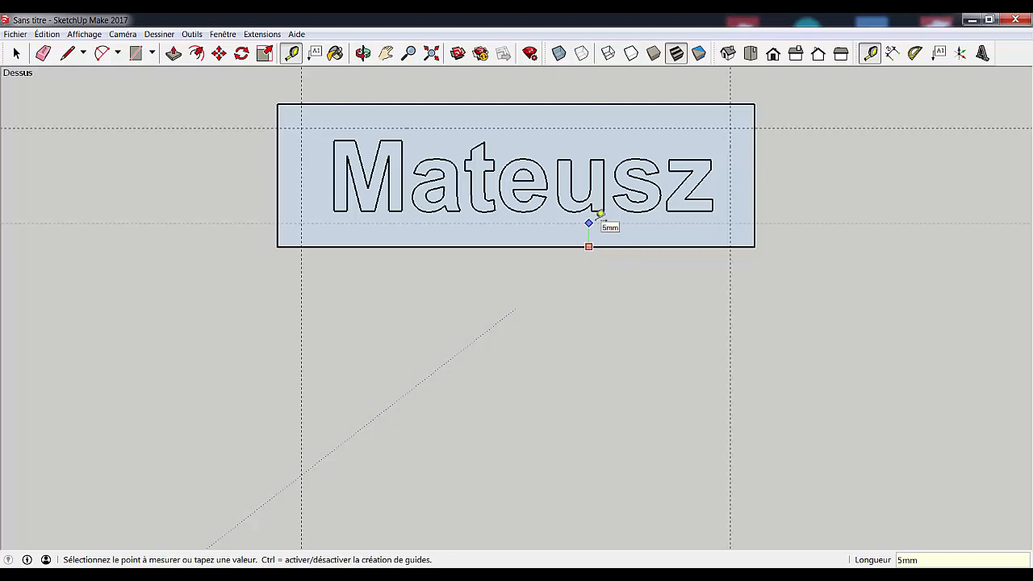
{"action": "type", "text": "5"}
{"action": "key", "text": "Return"}
Round the rectangle's two right corners with tangent arcs of 5 mm radius between the guide and edge intersections.
{"action": "key", "text": "a"}
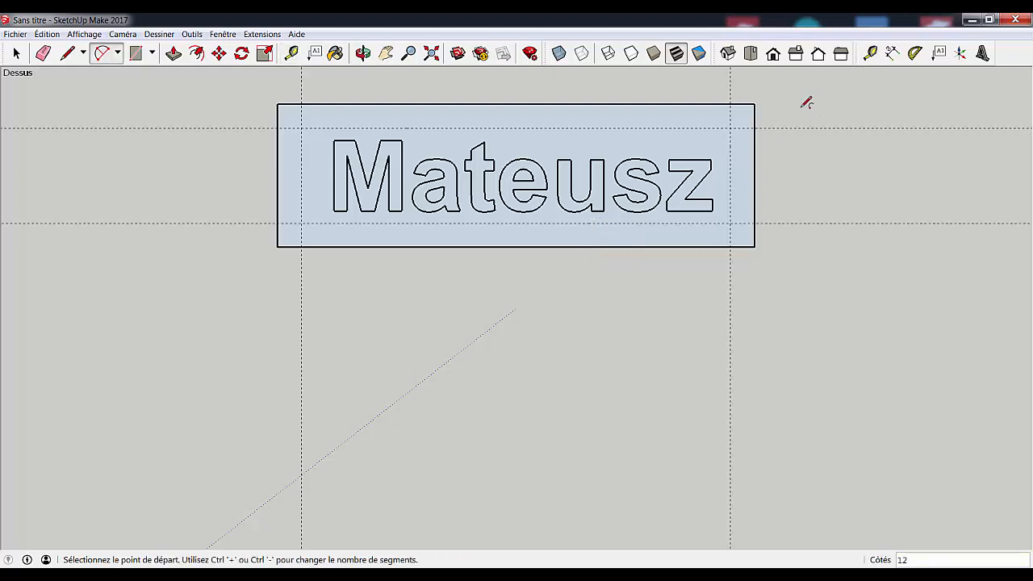
{"action": "scroll", "coordinate": [731, 101], "scroll_direction": "up", "scroll_amount": 3}
{"action": "left_click", "coordinate": [728, 98]}
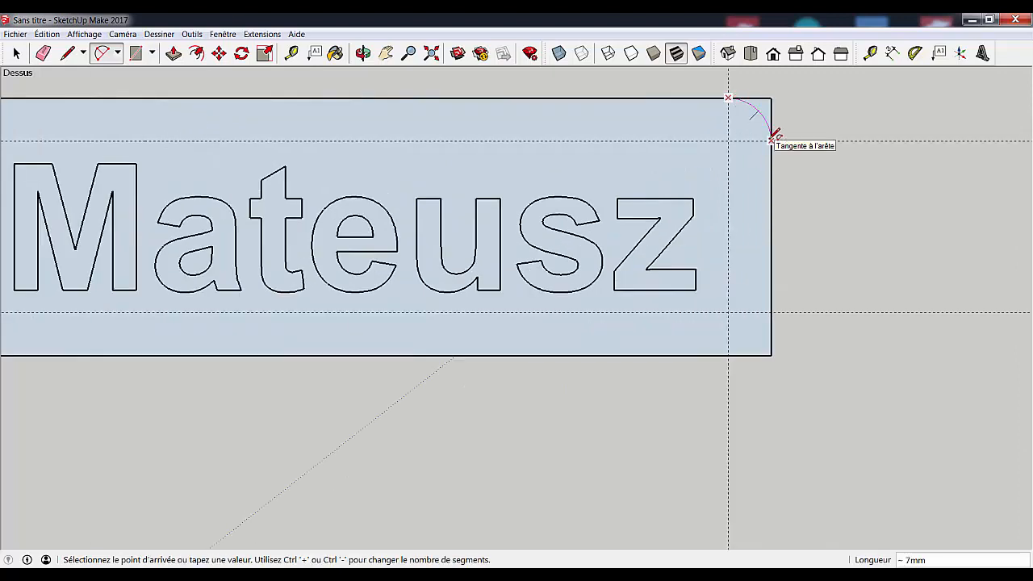
{"action": "left_click", "coordinate": [771, 138]}
{"action": "scroll", "coordinate": [773, 136], "scroll_direction": "down", "scroll_amount": 3}
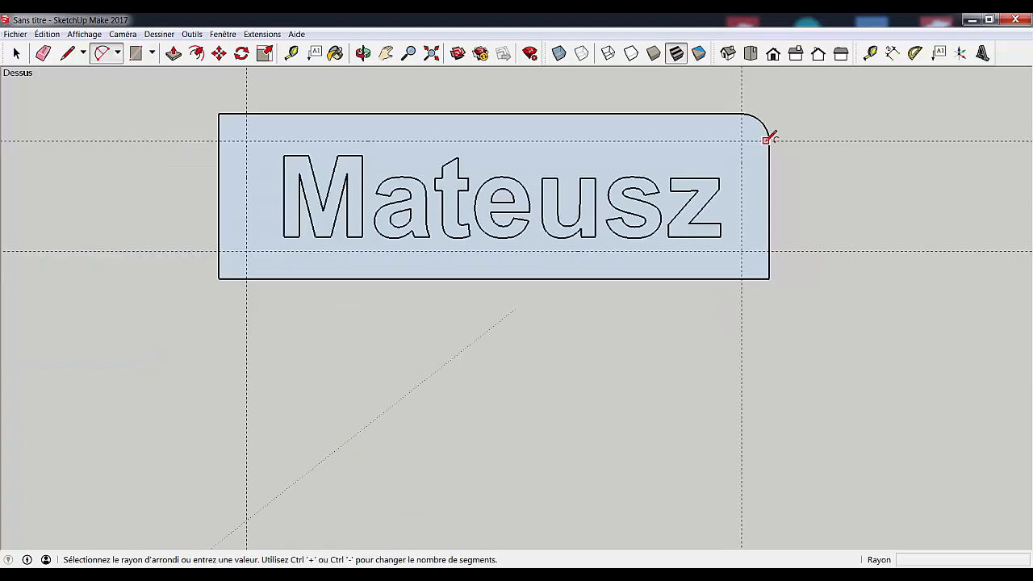
{"action": "left_click", "coordinate": [769, 250]}
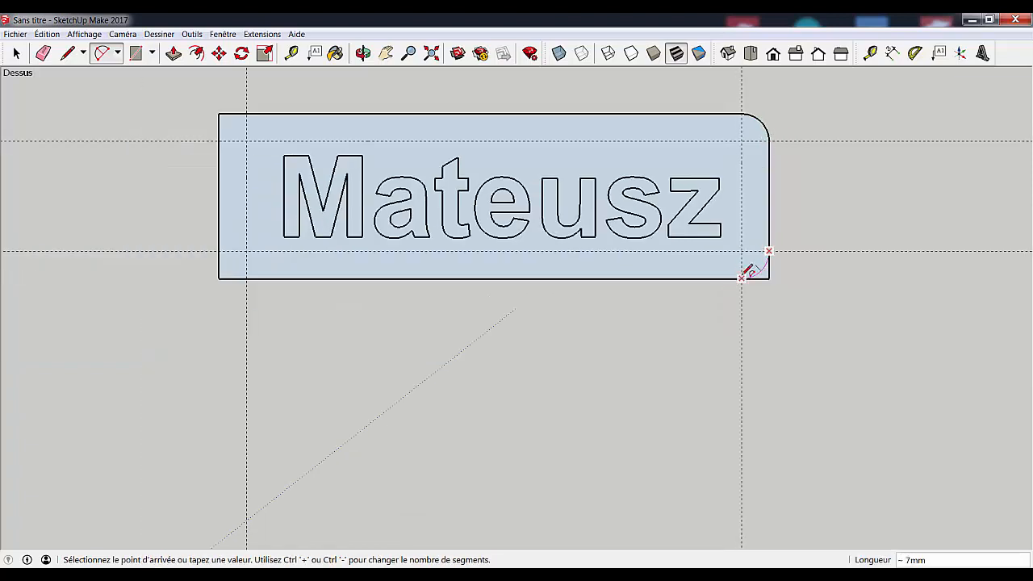
{"action": "left_click", "coordinate": [741, 279]}
Round the rectangle's two left corners with tangent arcs of 5 mm radius between the guide and edge intersections.
{"action": "left_click", "coordinate": [218, 251]}
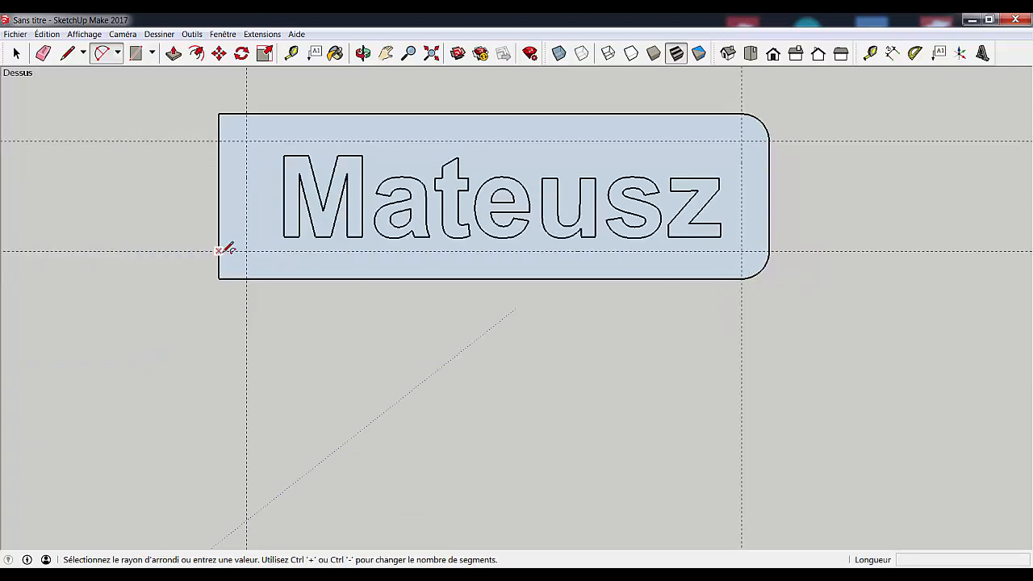
{"action": "left_click", "coordinate": [246, 278]}
{"action": "left_click", "coordinate": [244, 270]}
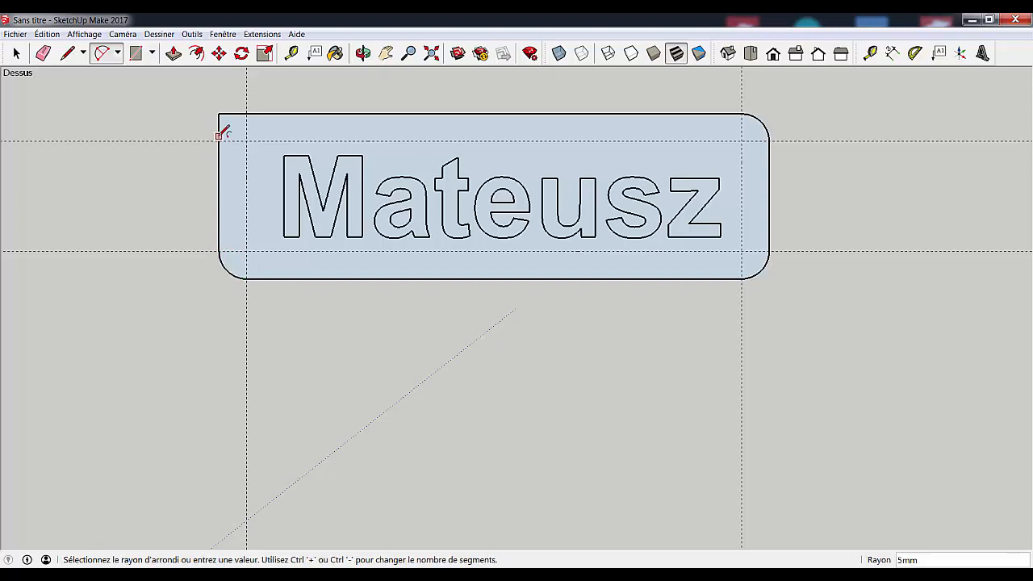
{"action": "left_click", "coordinate": [218, 141]}
{"action": "left_click", "coordinate": [246, 113]}
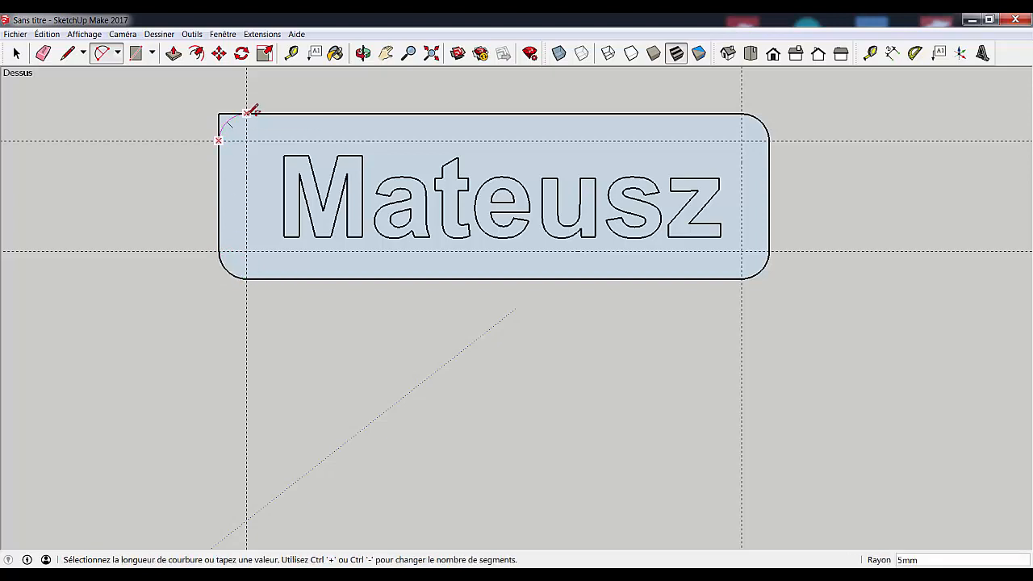
{"action": "left_click", "coordinate": [241, 122]}
Add an outward arc with about 6 mm bulge between the left corner roundings and erase the straight edge it spans.
{"action": "scroll", "coordinate": [218, 205], "scroll_direction": "down", "scroll_amount": 1}
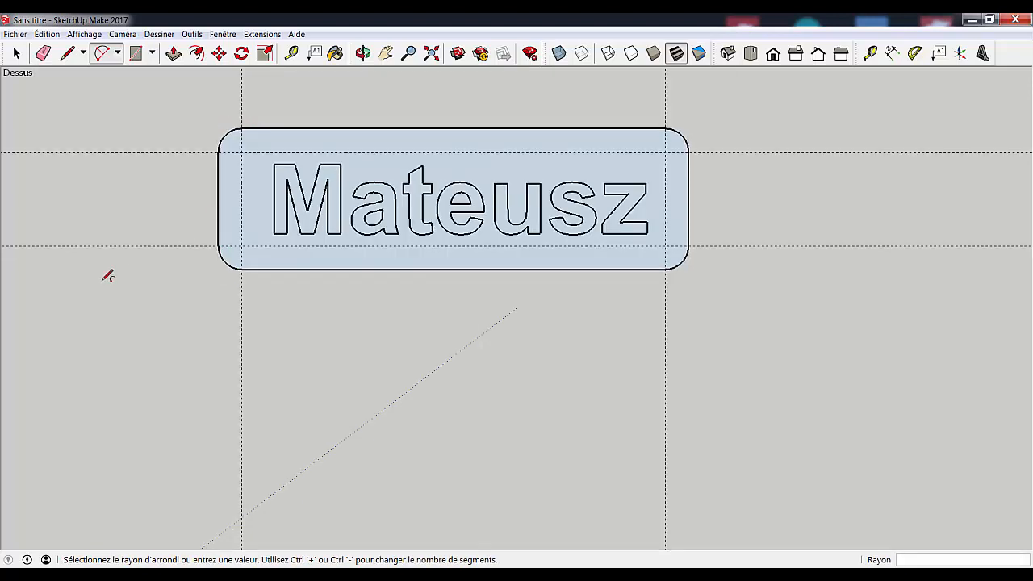
{"action": "scroll", "coordinate": [107, 276], "scroll_direction": "up", "scroll_amount": 1}
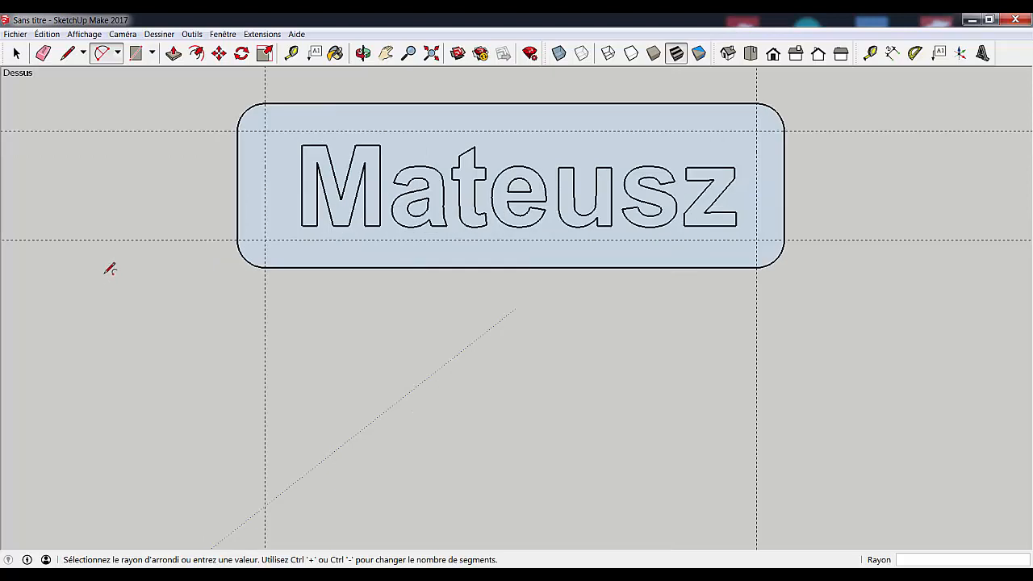
{"action": "scroll", "coordinate": [128, 257], "scroll_direction": "up", "scroll_amount": 1}
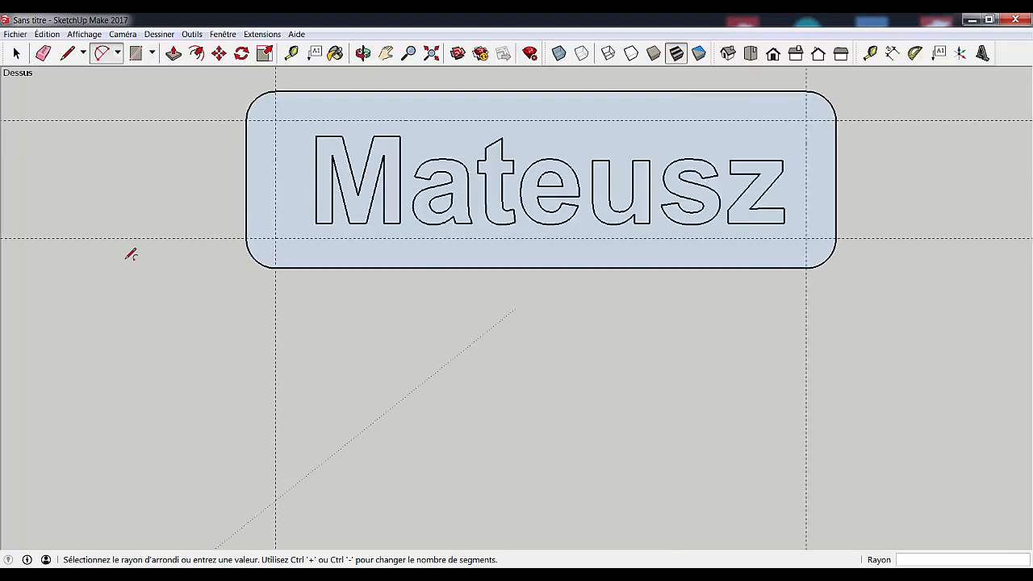
{"action": "left_click", "coordinate": [247, 119]}
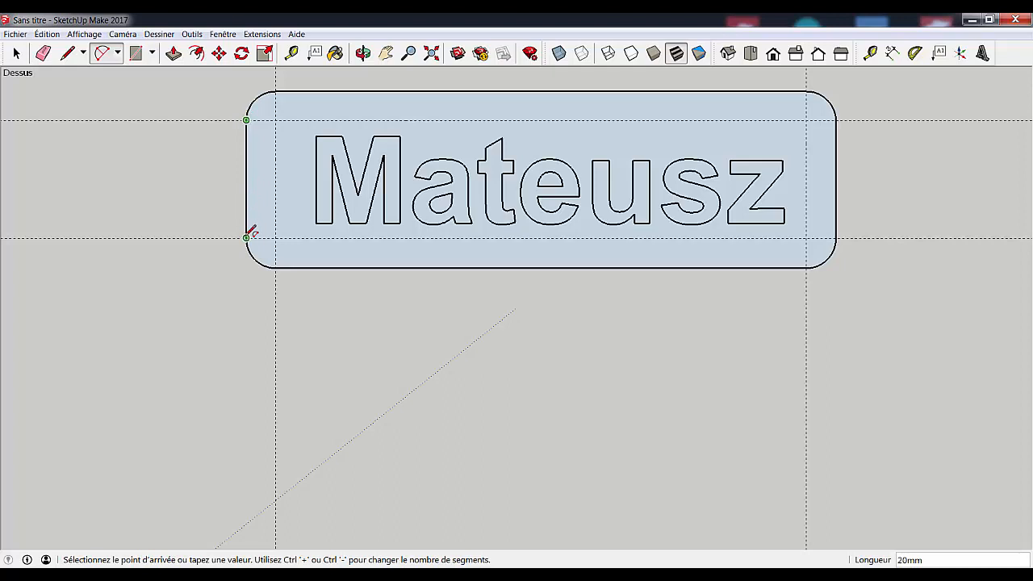
{"action": "left_click", "coordinate": [246, 238]}
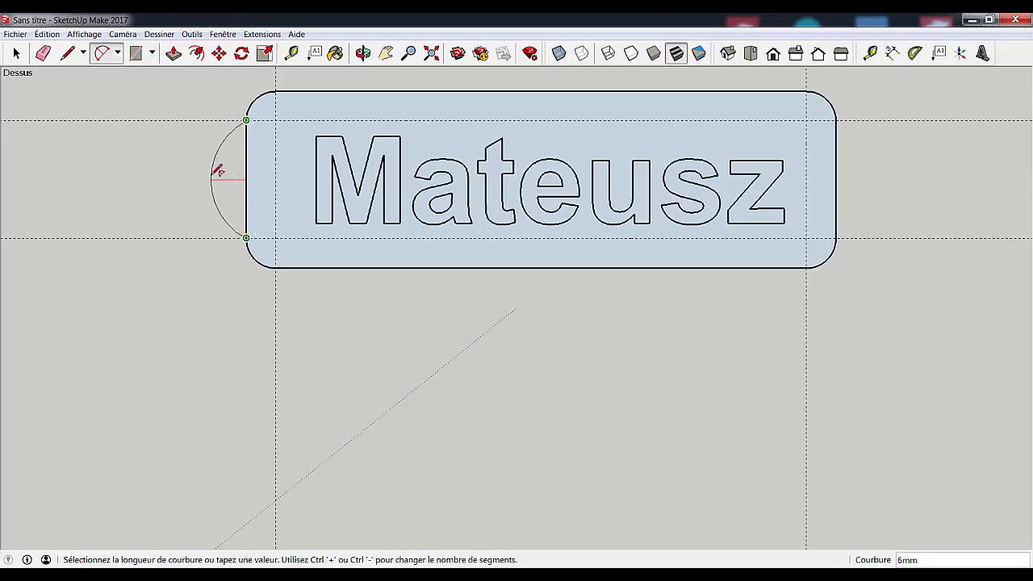
{"action": "left_click", "coordinate": [213, 177]}
{"action": "key", "text": "e"}
{"action": "left_click", "coordinate": [246, 178]}
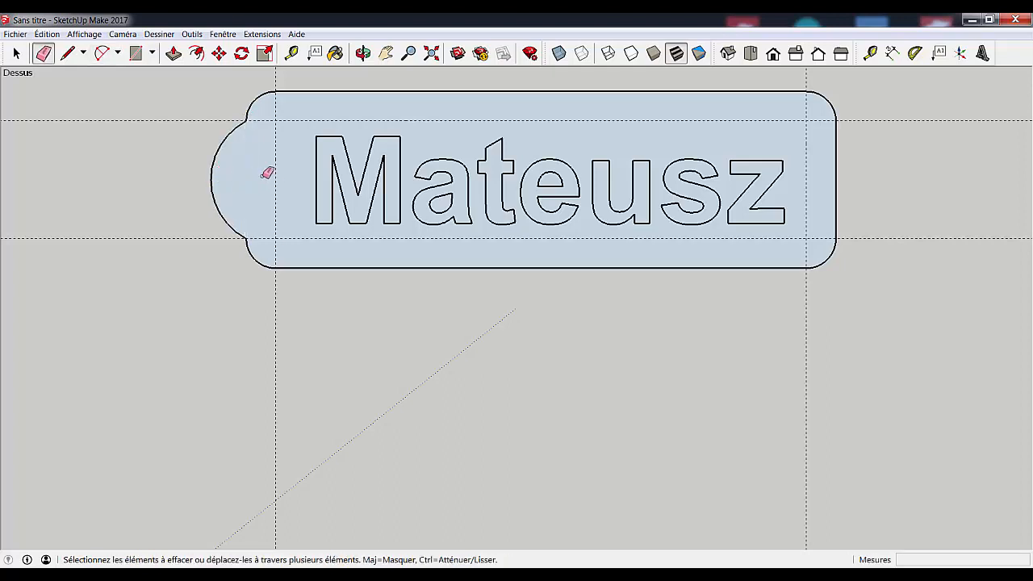
Erase the four construction guides around the plate.
{"action": "left_click", "coordinate": [276, 176]}
{"action": "left_click", "coordinate": [289, 120]}
{"action": "left_click", "coordinate": [282, 239]}
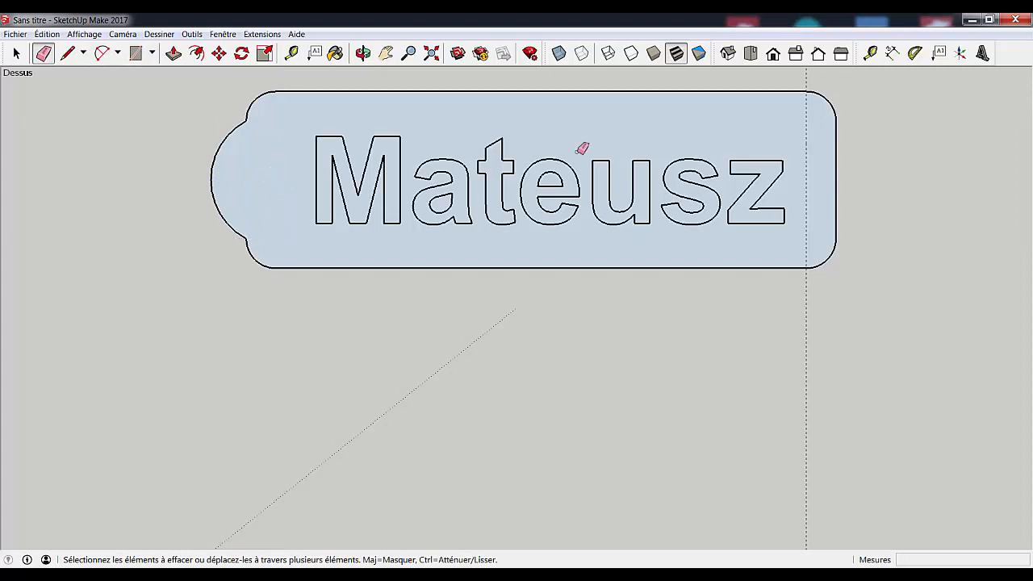
{"action": "left_click", "coordinate": [803, 129]}
{"action": "key", "text": "space"}
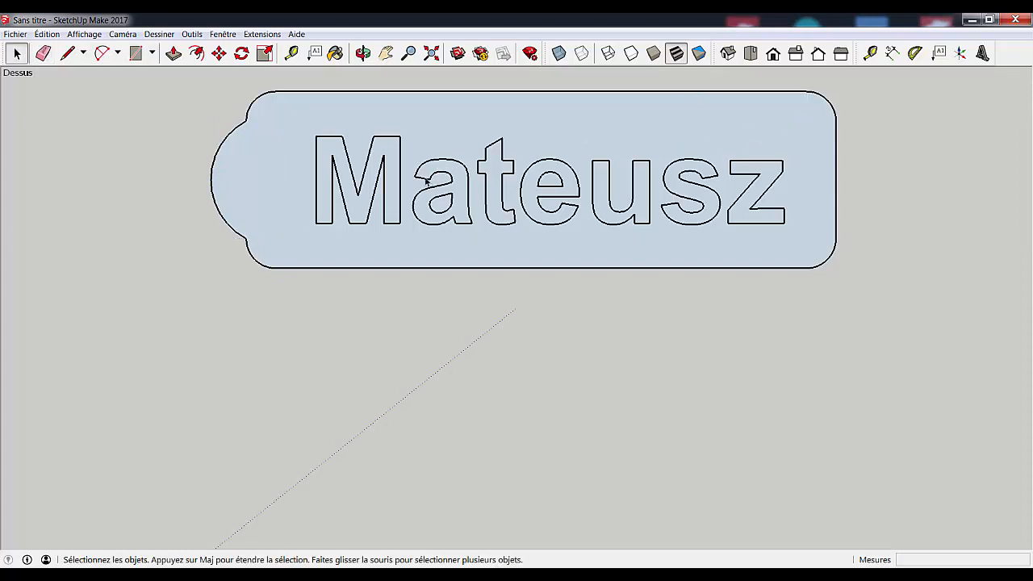
Try to place a circle of 2 mm radius for the hole, level with the midpoint of the left arc.
{"action": "key", "text": "c"}
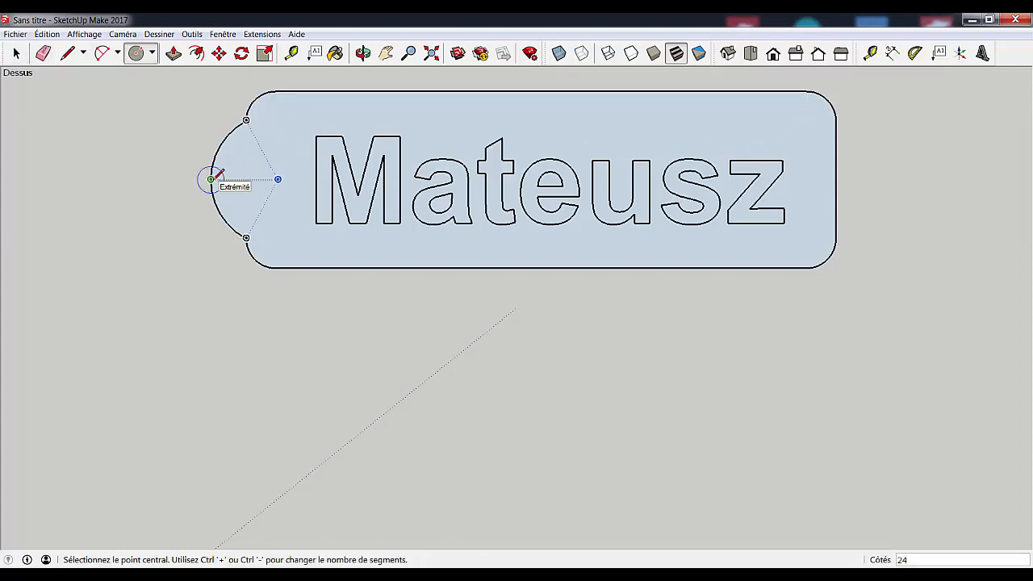
{"action": "left_click", "coordinate": [259, 179]}
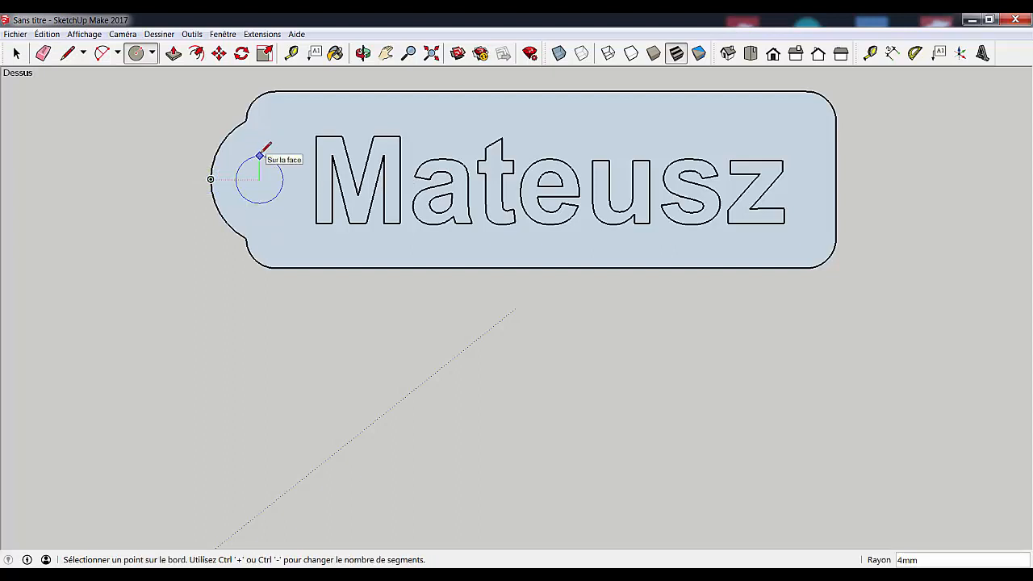
{"action": "type", "text": "2"}
{"action": "key", "text": "Return"}
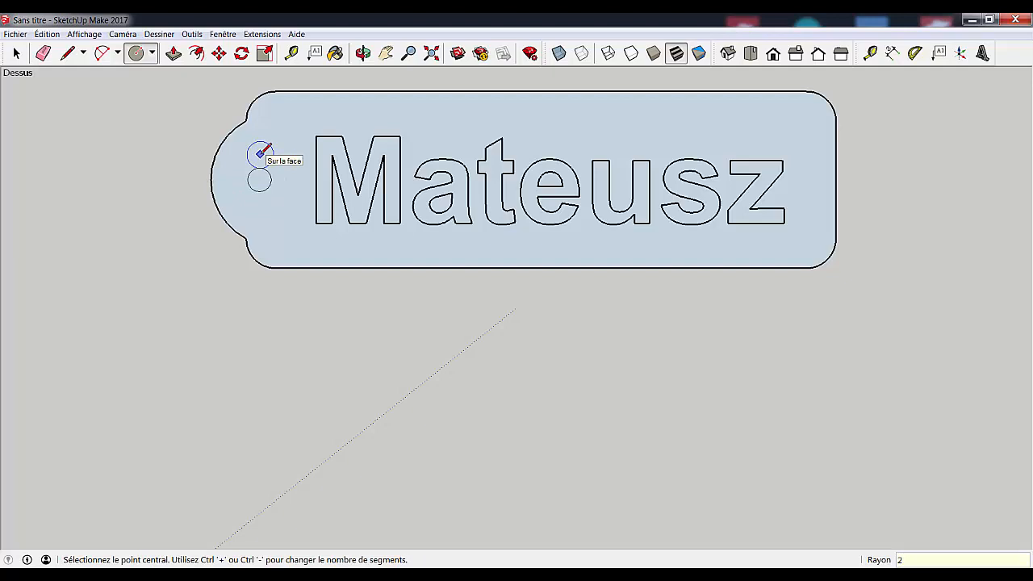
{"action": "left_click", "coordinate": [211, 179]}
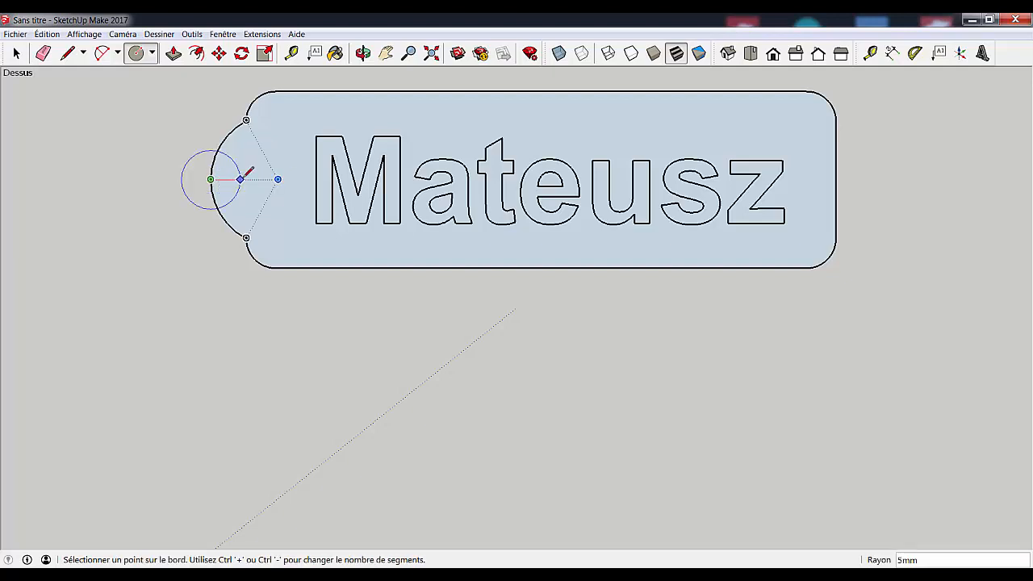
{"action": "key", "text": "Escape"}
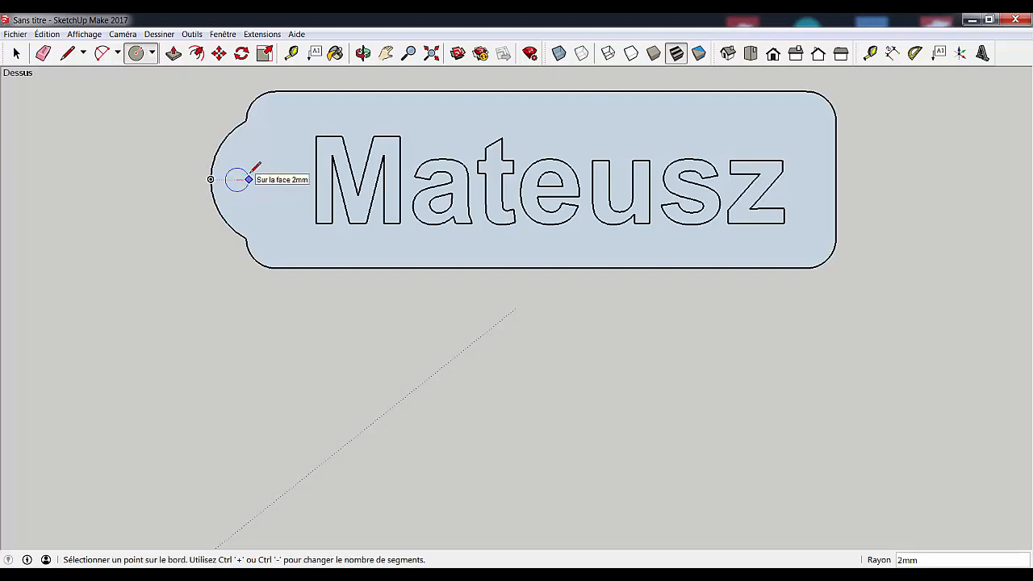
Draw a circle of 2 mm radius near the tip of the left tab and delete its face to open the hole.
{"action": "type", "text": "2"}
{"action": "key", "text": "Return"}
{"action": "key", "text": "space"}
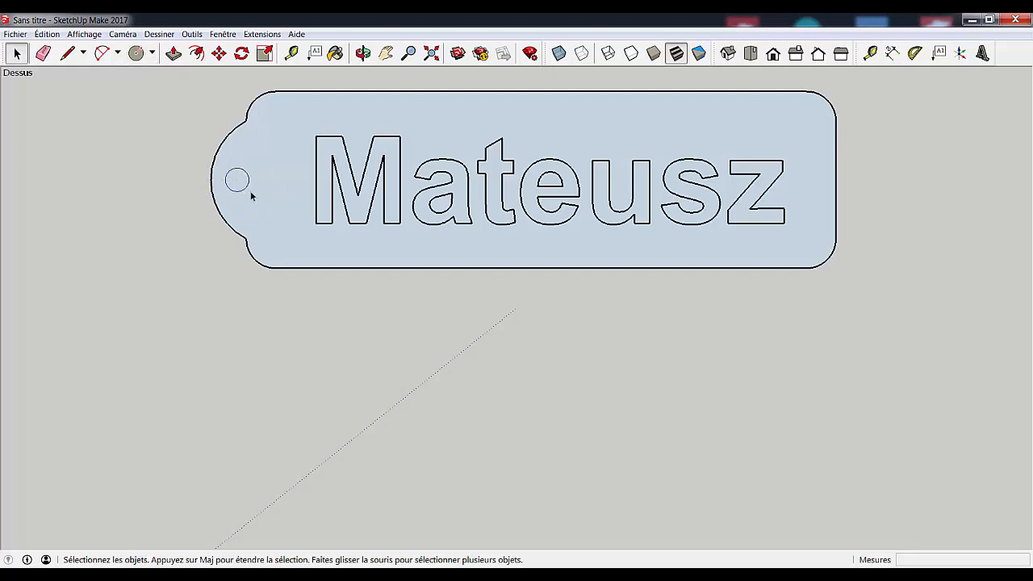
{"action": "left_click", "coordinate": [239, 183]}
{"action": "key", "text": "Delete"}
Select the plate face and the name in turn to check whether the text is separate from the plate.
{"action": "scroll", "coordinate": [275, 232], "scroll_direction": "down", "scroll_amount": 3}
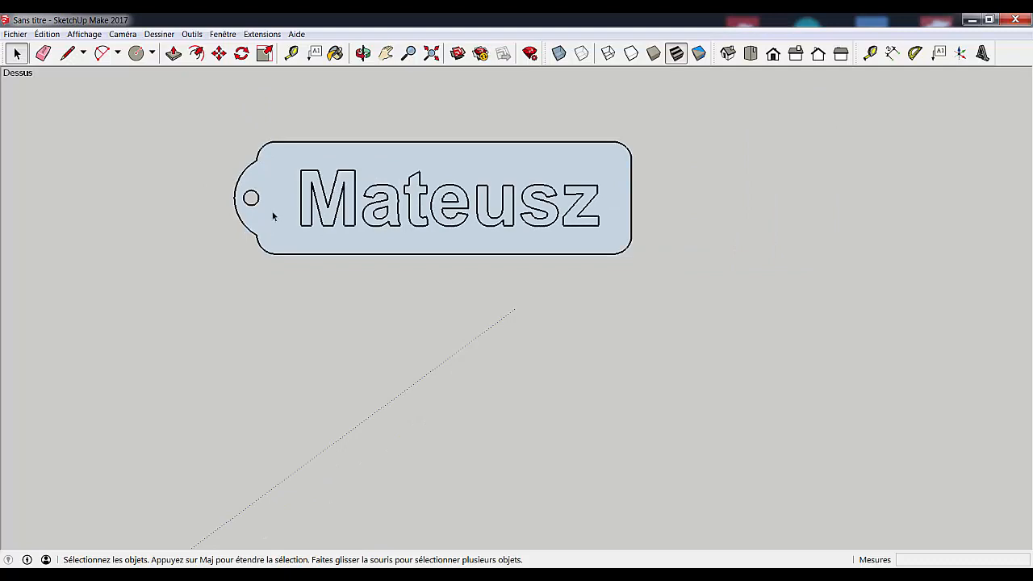
{"action": "scroll", "coordinate": [273, 216], "scroll_direction": "up", "scroll_amount": 1}
{"action": "left_click", "coordinate": [418, 192]}
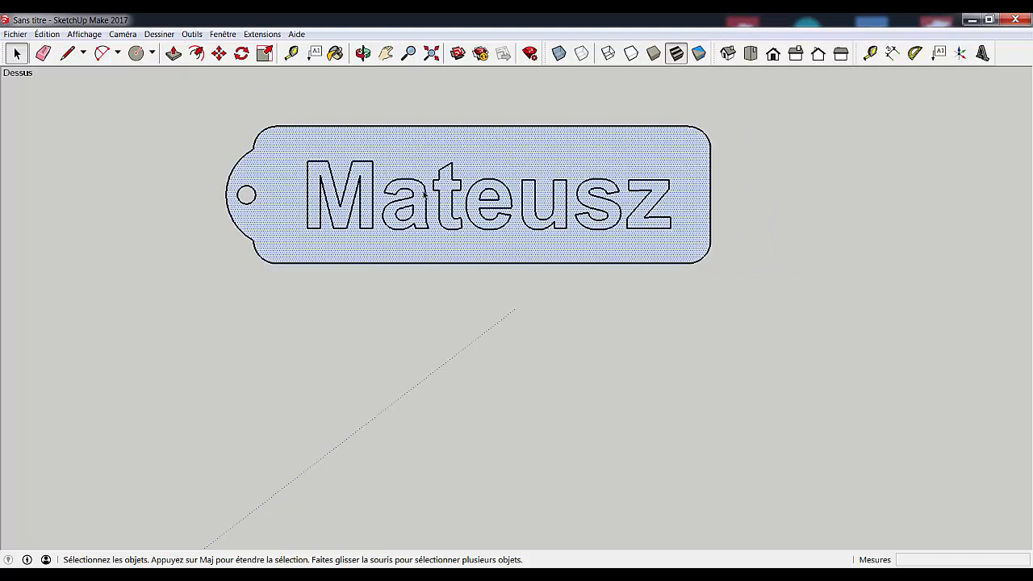
{"action": "left_click", "coordinate": [426, 194]}
{"action": "left_click", "coordinate": [450, 155]}
{"action": "left_click", "coordinate": [453, 173]}
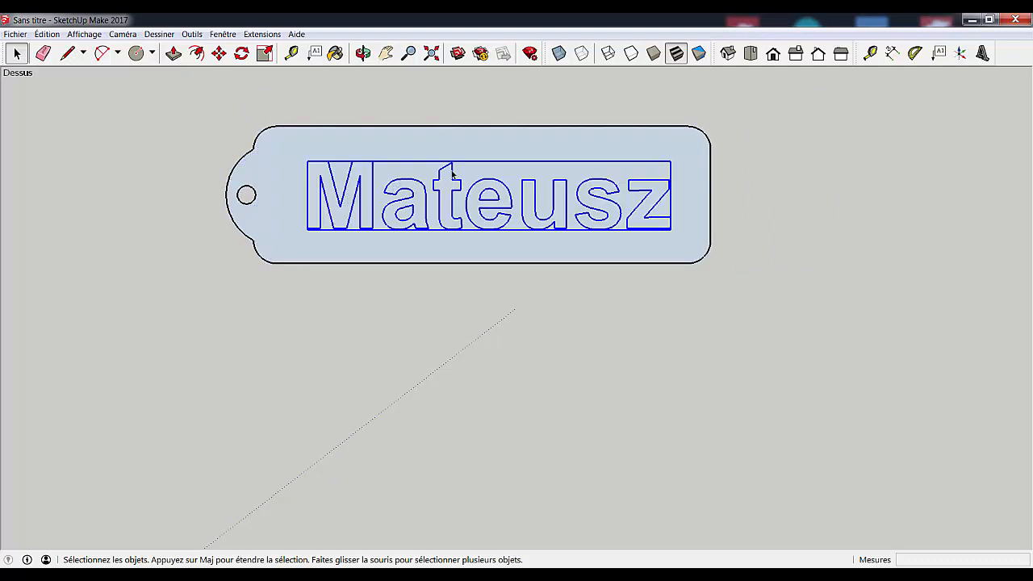
{"action": "scroll", "coordinate": [452, 172], "scroll_direction": "up", "scroll_amount": 2}
{"action": "scroll", "coordinate": [448, 186], "scroll_direction": "down", "scroll_amount": 1}
{"action": "left_click", "coordinate": [454, 147]}
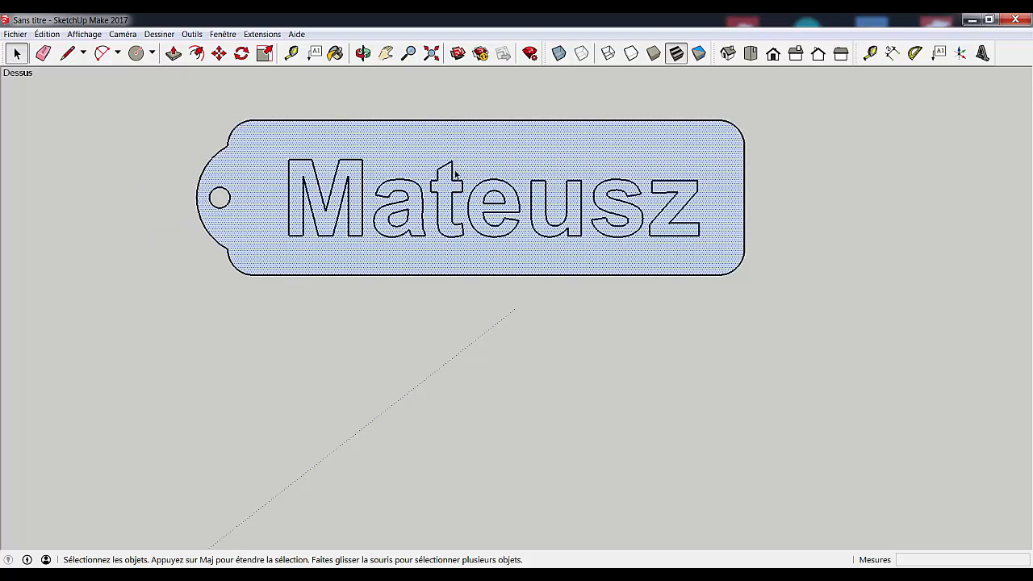
Explode the name's text component so that its outlines divide the plate face.
{"action": "left_click", "coordinate": [456, 184]}
{"action": "right_click", "coordinate": [456, 184]}
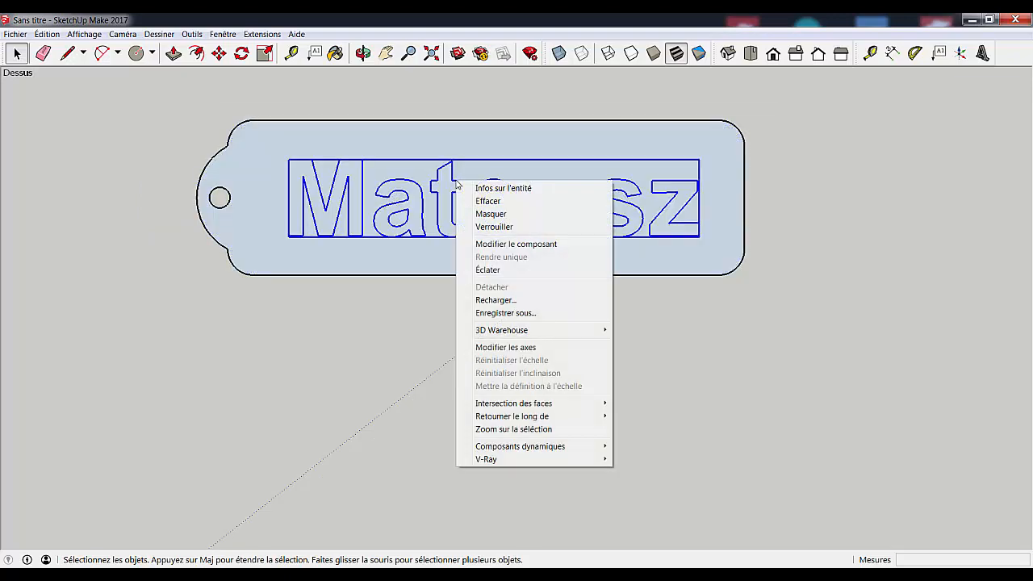
{"action": "left_click", "coordinate": [488, 269]}
{"action": "left_click", "coordinate": [486, 270]}
Select individual letter faces, the plate face and a letter's inner outline to check how the exploded text divides the plate.
{"action": "left_click", "coordinate": [489, 232]}
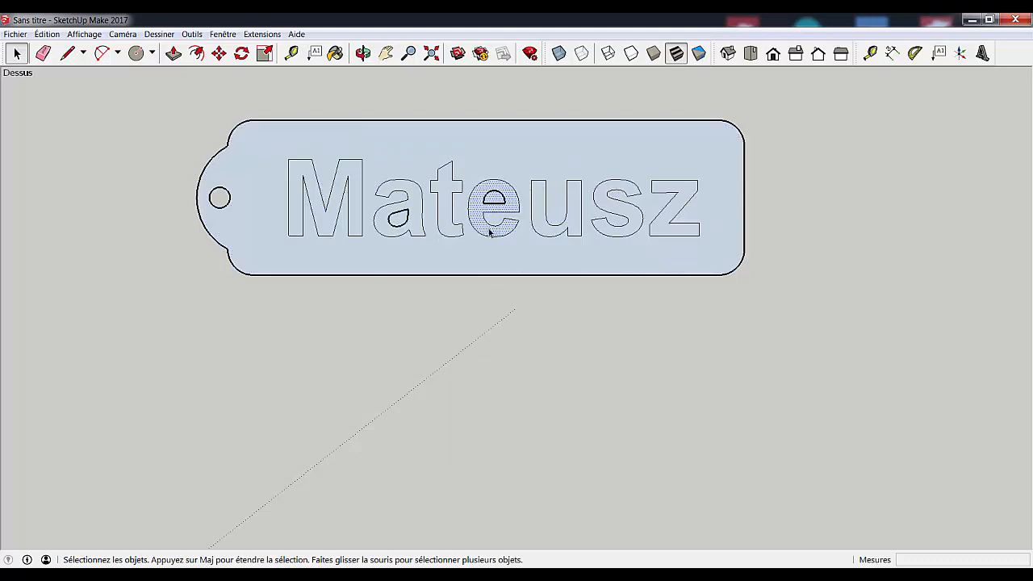
{"action": "left_click", "coordinate": [544, 203]}
{"action": "left_click", "coordinate": [553, 203]}
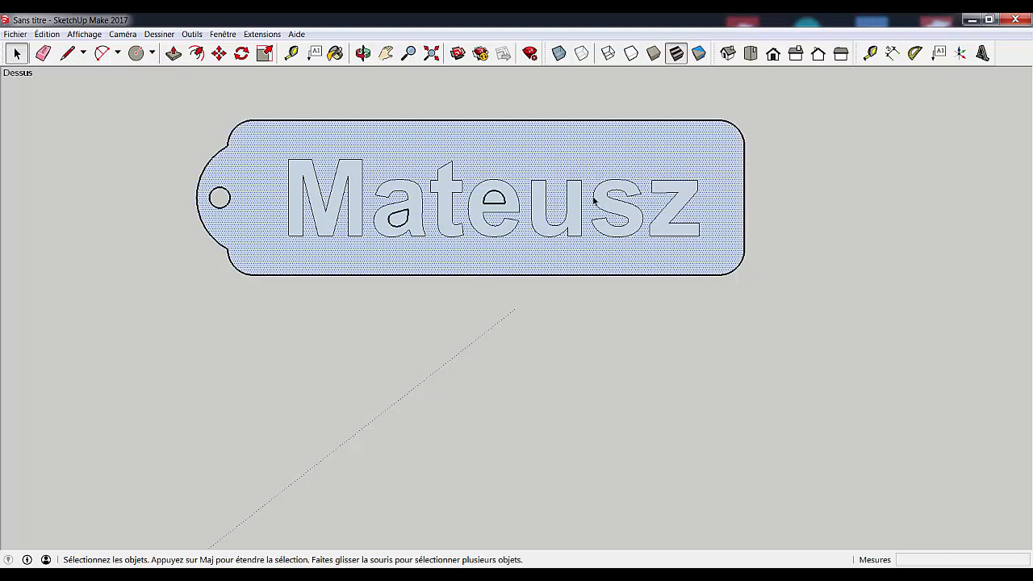
{"action": "scroll", "coordinate": [351, 173], "scroll_direction": "up", "scroll_amount": 2}
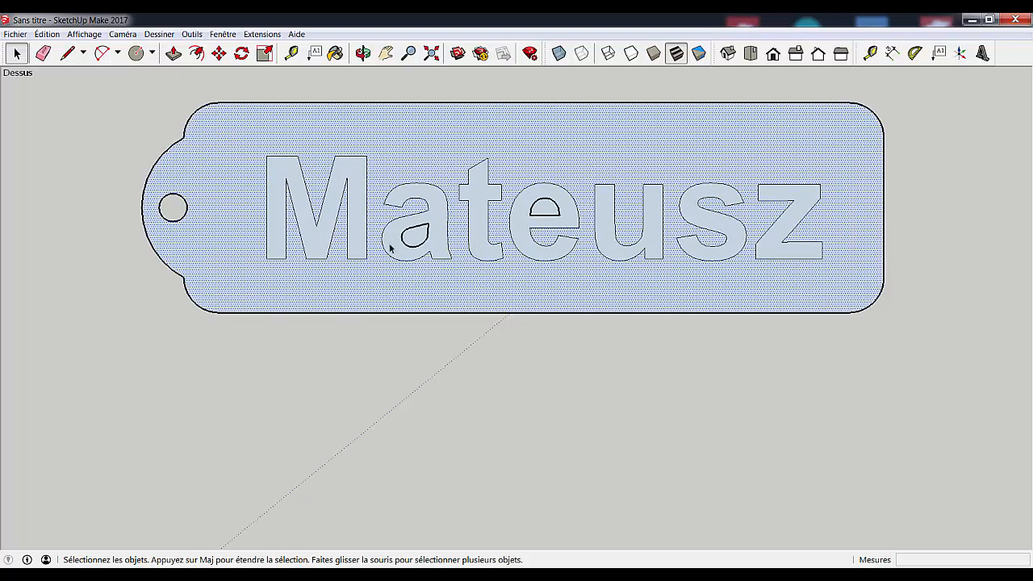
{"action": "left_click", "coordinate": [549, 222]}
{"action": "left_click", "coordinate": [416, 247]}
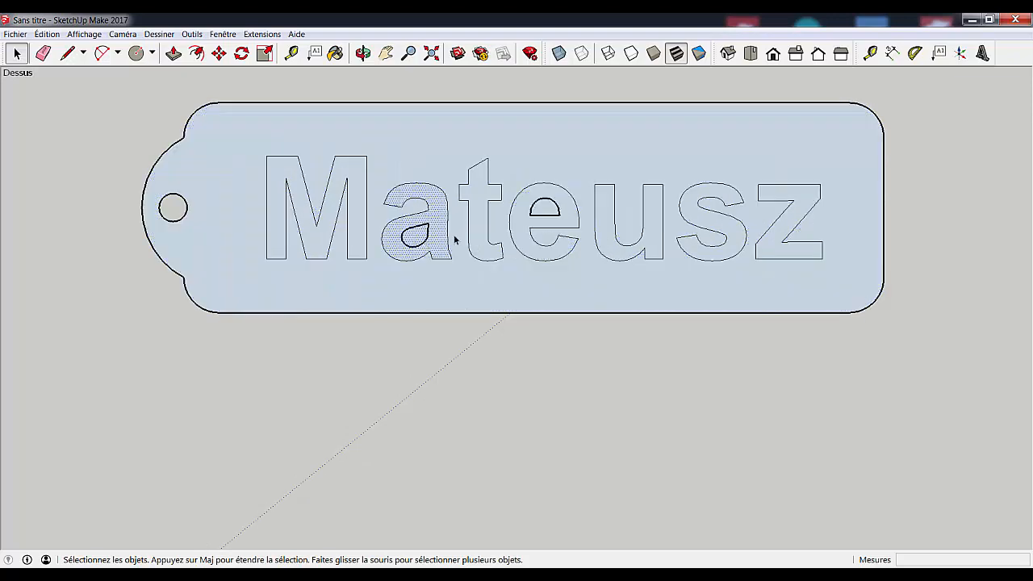
{"action": "left_click", "coordinate": [535, 210]}
{"action": "scroll", "coordinate": [536, 211], "scroll_direction": "up", "scroll_amount": 3}
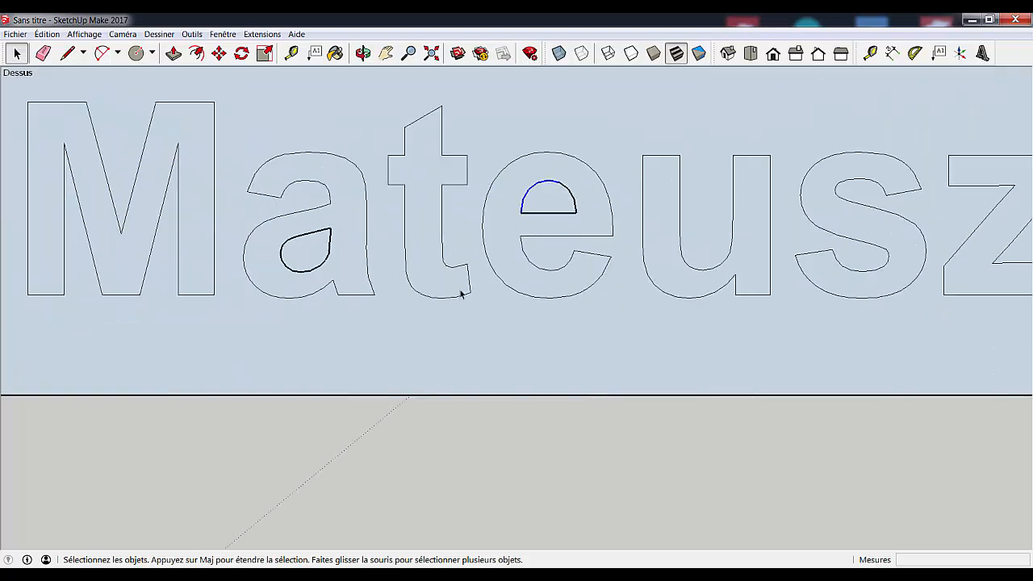
Retrace one short edge segment of the inner outline of the letter e with the Line tool to split off its own face.
{"action": "left_click", "coordinate": [495, 282]}
{"action": "scroll", "coordinate": [551, 213], "scroll_direction": "up", "scroll_amount": 4}
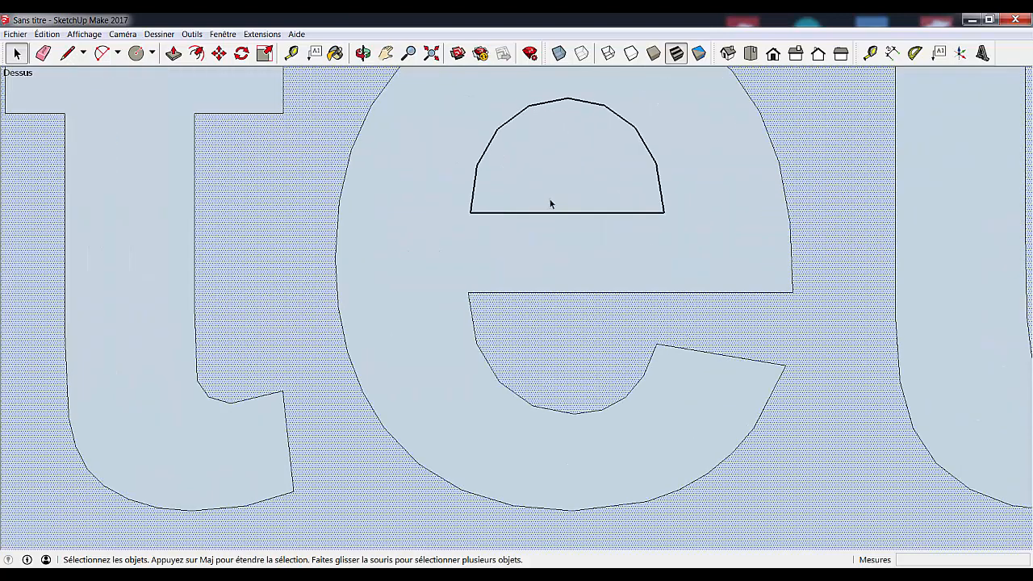
{"action": "key", "text": "l"}
{"action": "left_click", "coordinate": [655, 163]}
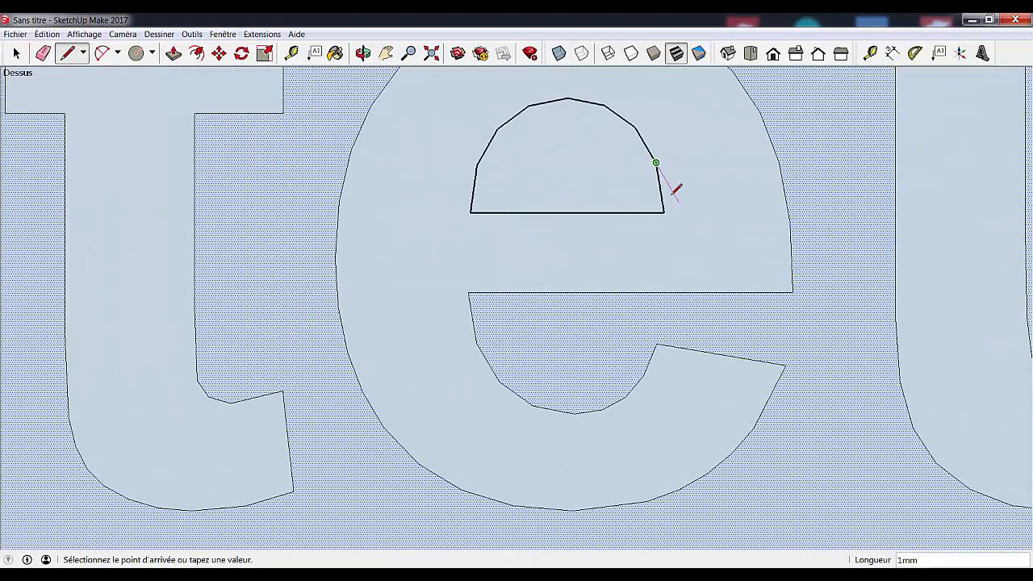
{"action": "left_click", "coordinate": [663, 212]}
{"action": "scroll", "coordinate": [662, 201], "scroll_direction": "down", "scroll_amount": 5}
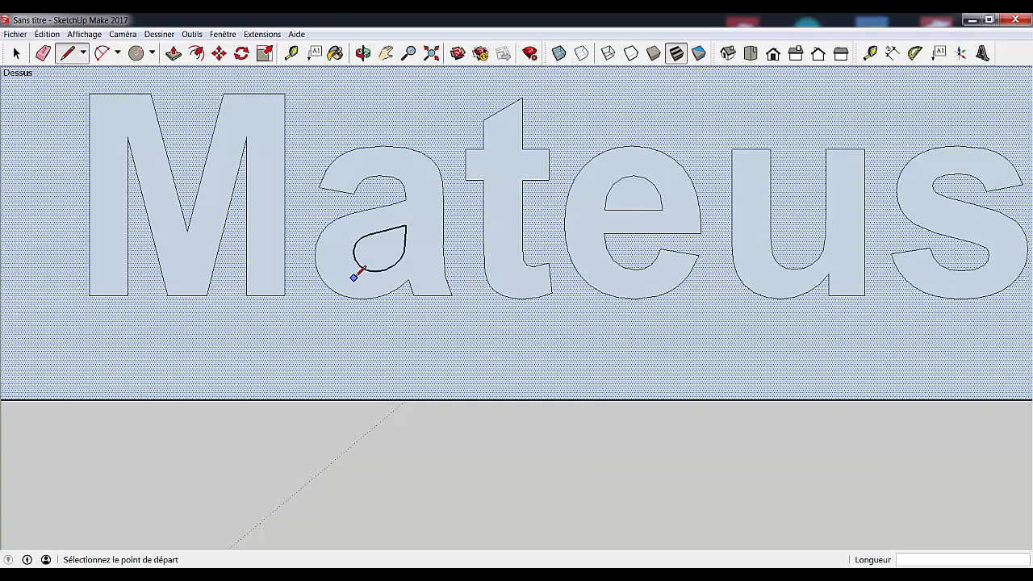
Retrace one short edge segment of the inner outline of the letter a with the Line tool to split off its own face.
{"action": "scroll", "coordinate": [381, 230], "scroll_direction": "up", "scroll_amount": 4}
{"action": "scroll", "coordinate": [381, 230], "scroll_direction": "up", "scroll_amount": 2}
{"action": "left_click", "coordinate": [352, 177]}
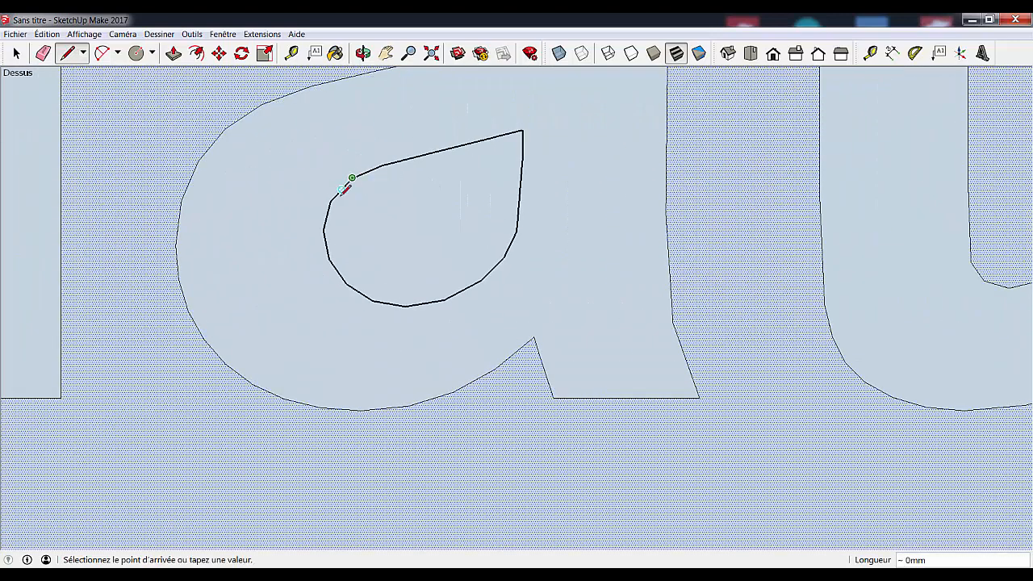
{"action": "left_click", "coordinate": [331, 201]}
{"action": "scroll", "coordinate": [333, 201], "scroll_direction": "down", "scroll_amount": 7}
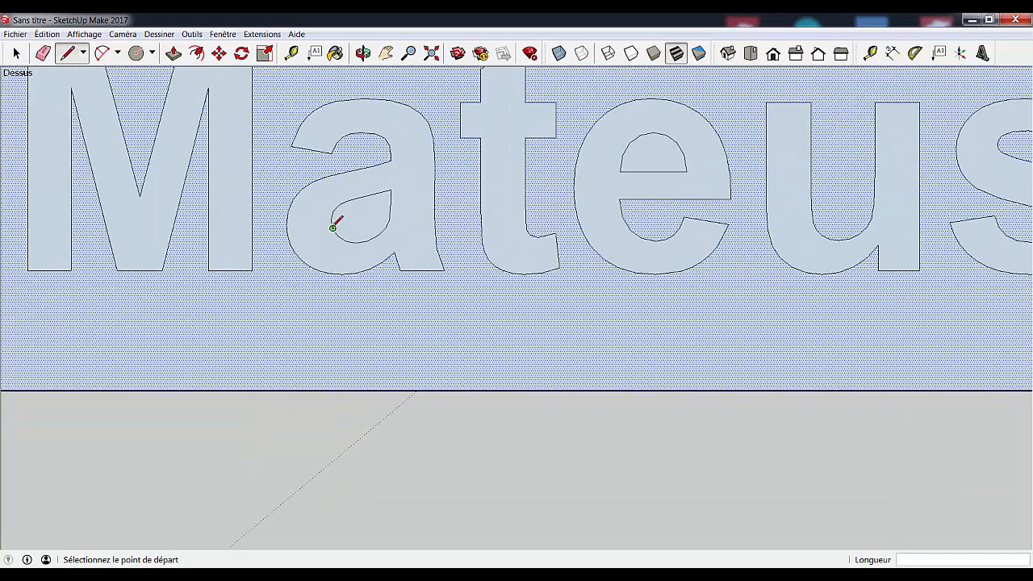
{"action": "scroll", "coordinate": [332, 228], "scroll_direction": "down", "scroll_amount": 2}
Select the t, e and u faces in turn to check that the letters are separate from the plate, and clear the selection.
{"action": "key", "text": "space"}
{"action": "left_click", "coordinate": [348, 303]}
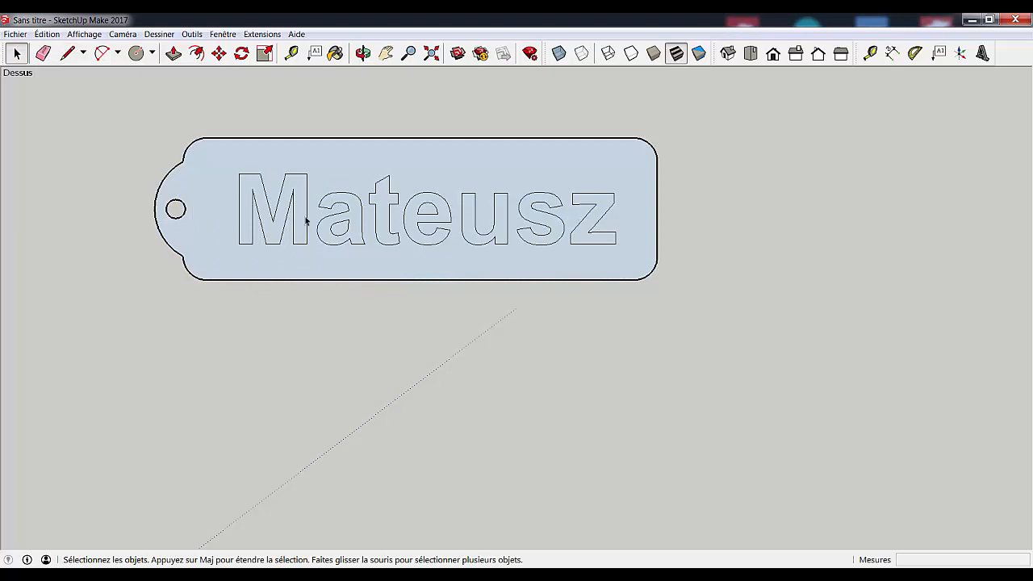
{"action": "left_click", "coordinate": [388, 208]}
{"action": "left_click", "coordinate": [427, 205]}
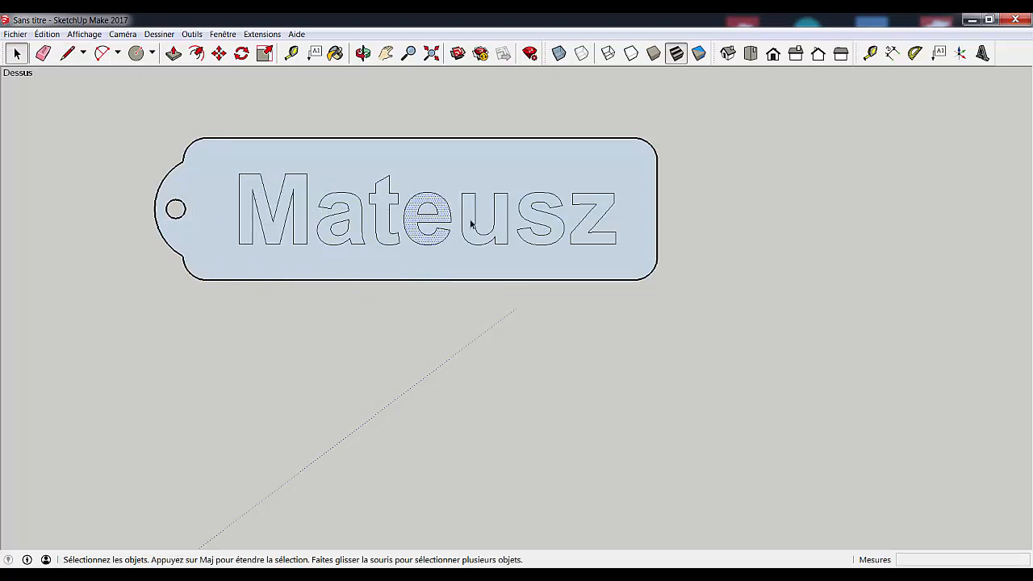
{"action": "left_click", "coordinate": [471, 223]}
{"action": "mouse_move", "coordinate": [508, 191]}
{"action": "middle_mouse_down", "text": "shift"}
{"action": "mouse_move", "coordinate": [544, 228]}
{"action": "mouse_move", "coordinate": [630, 279]}
{"action": "mouse_move", "coordinate": [613, 279]}
{"action": "mouse_move", "coordinate": [607, 255]}
{"action": "middle_mouse_up", "text": "shift"}
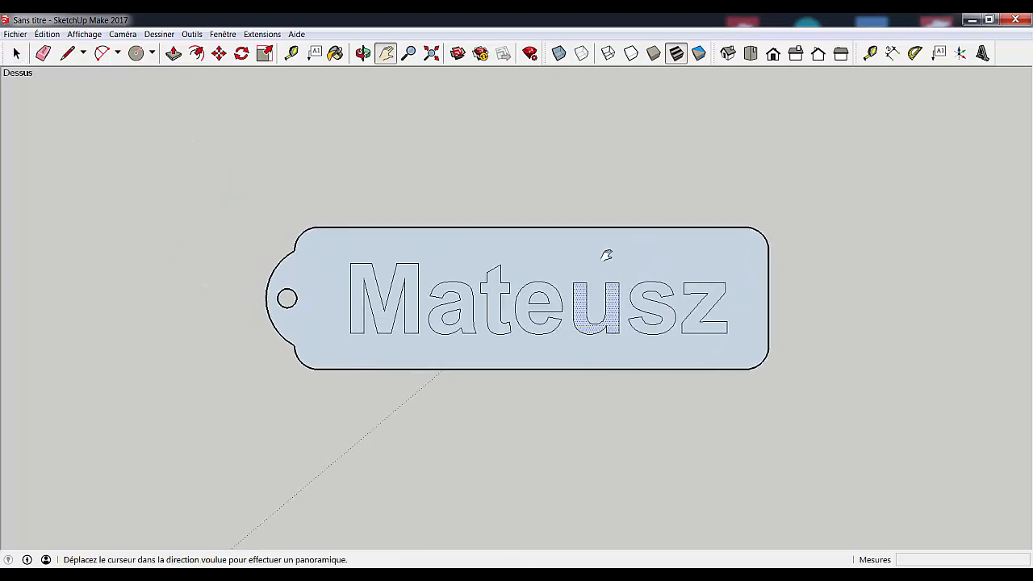
{"action": "key", "text": "space"}
{"action": "left_click", "coordinate": [592, 194]}
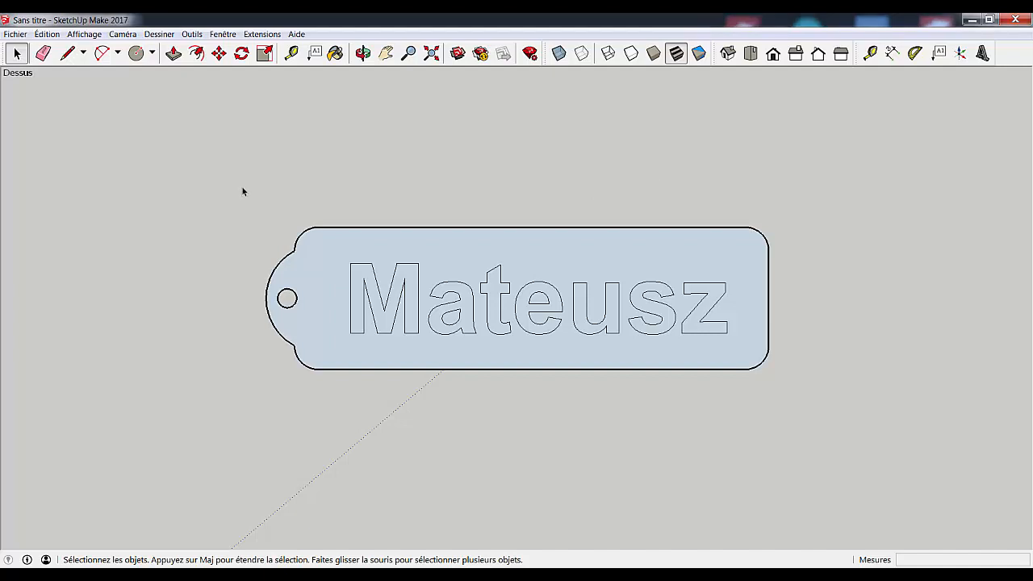
Select the whole name plate and start its DXF export with millimeters as the unit and polylines as the entity type.
{"action": "left_click_drag", "start_coordinate": [242, 187], "coordinate": [817, 439]}
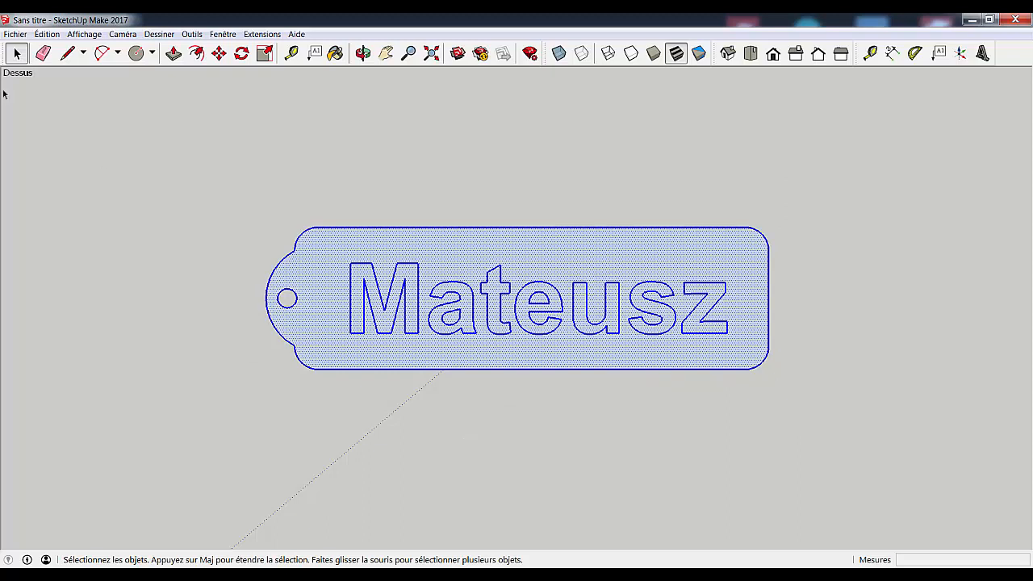
{"action": "left_click", "coordinate": [15, 34]}
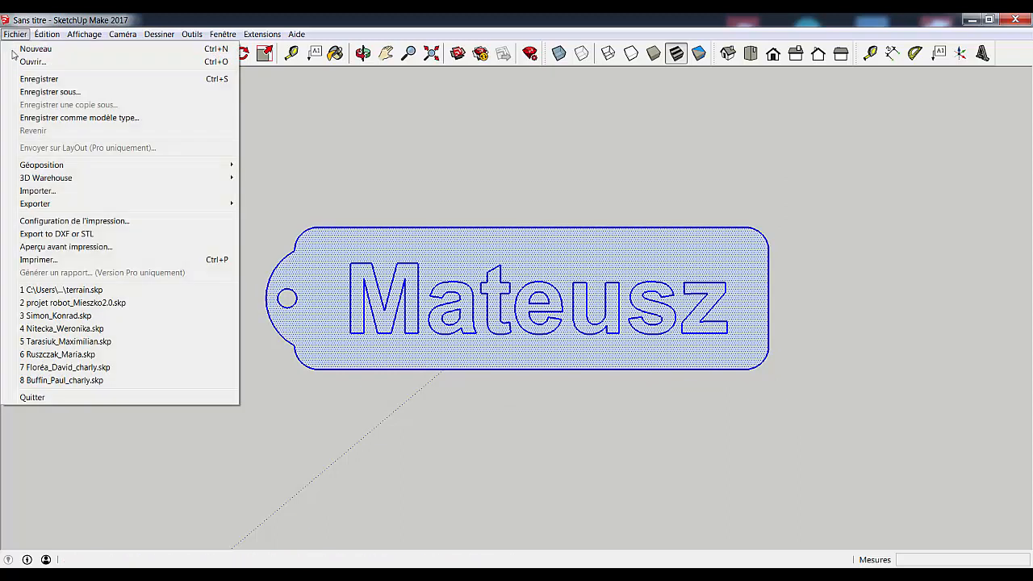
{"action": "left_click", "coordinate": [68, 235]}
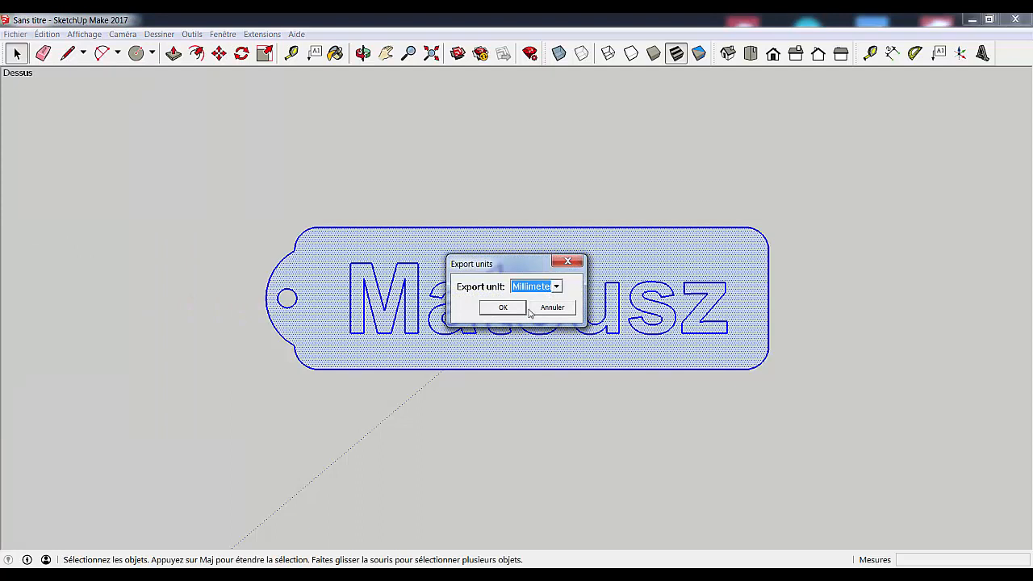
{"action": "left_click", "coordinate": [512, 312]}
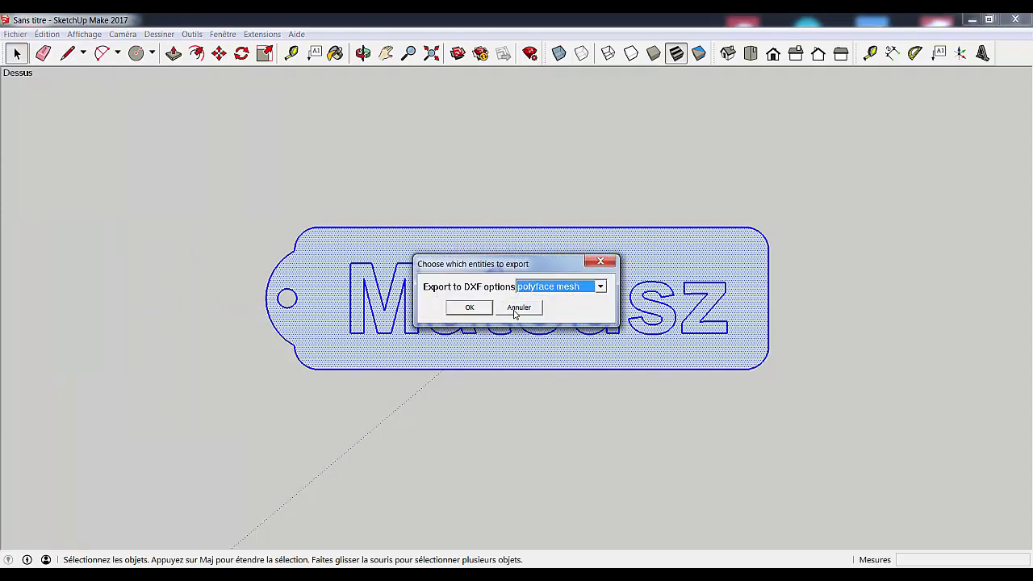
{"action": "left_click", "coordinate": [598, 287]}
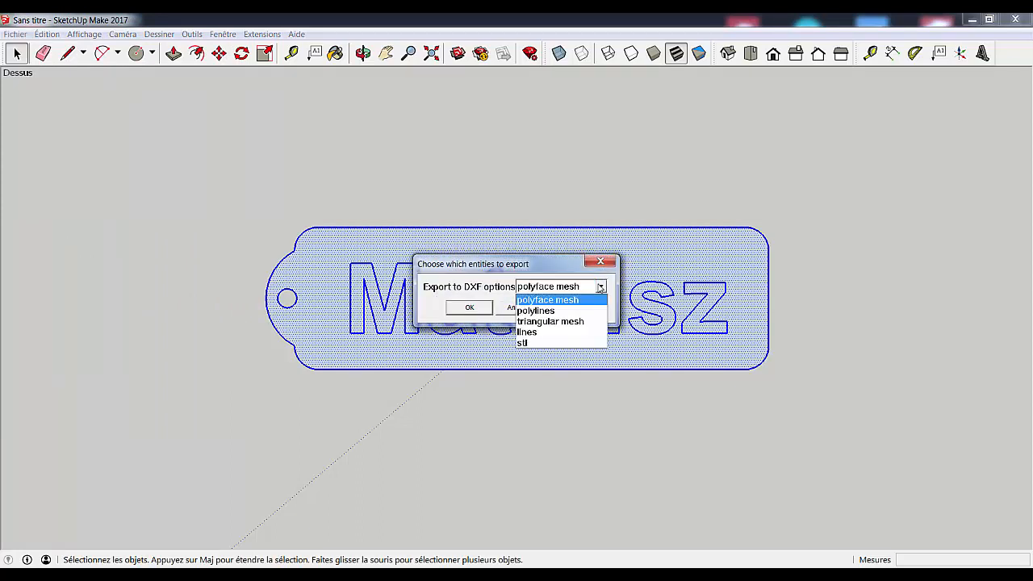
{"action": "left_click", "coordinate": [552, 312]}
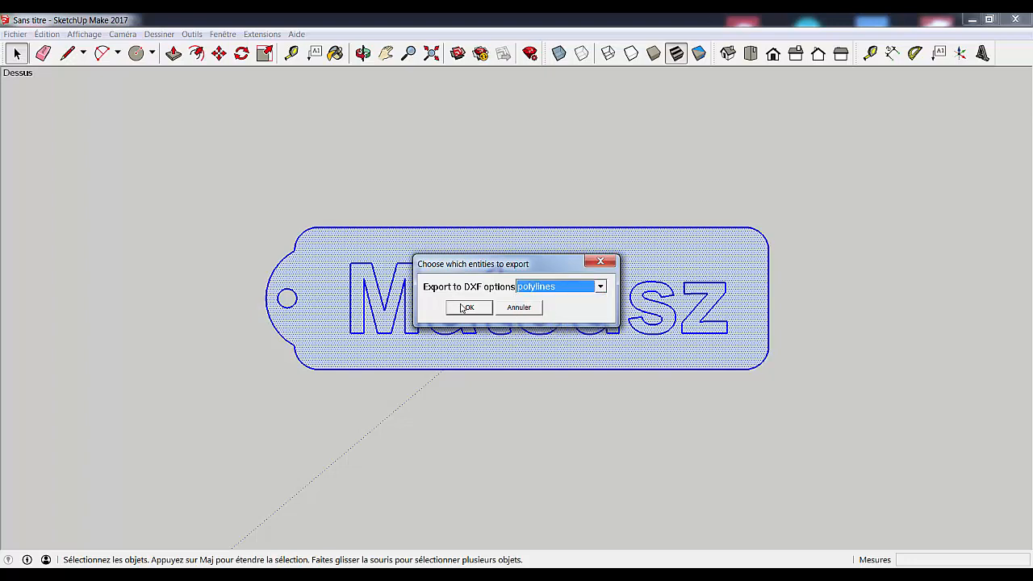
{"action": "left_click", "coordinate": [467, 308]}
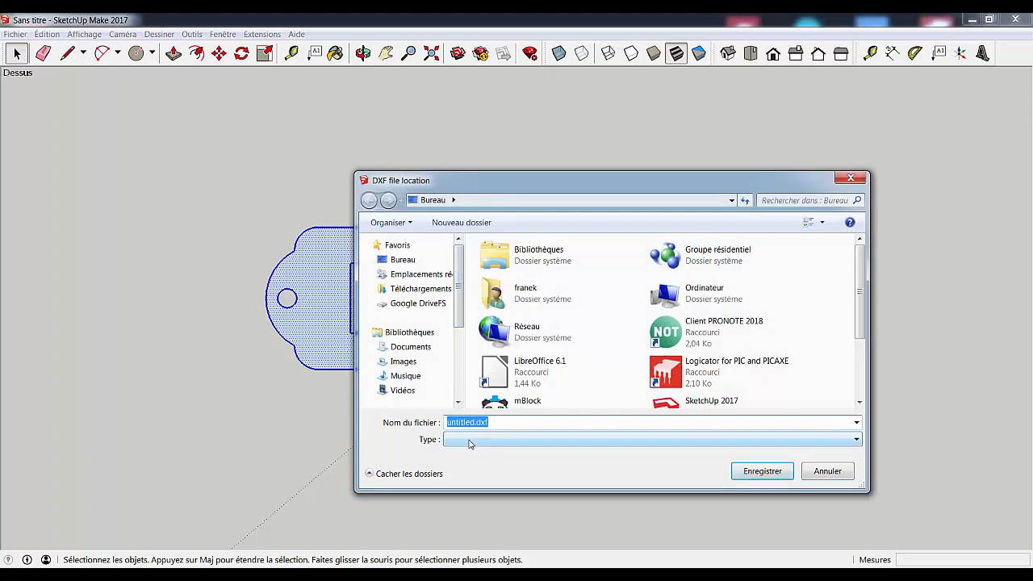
Name the DXF file porte_cle, save it to the desktop and dismiss the export report.
{"action": "left_click", "coordinate": [475, 425]}
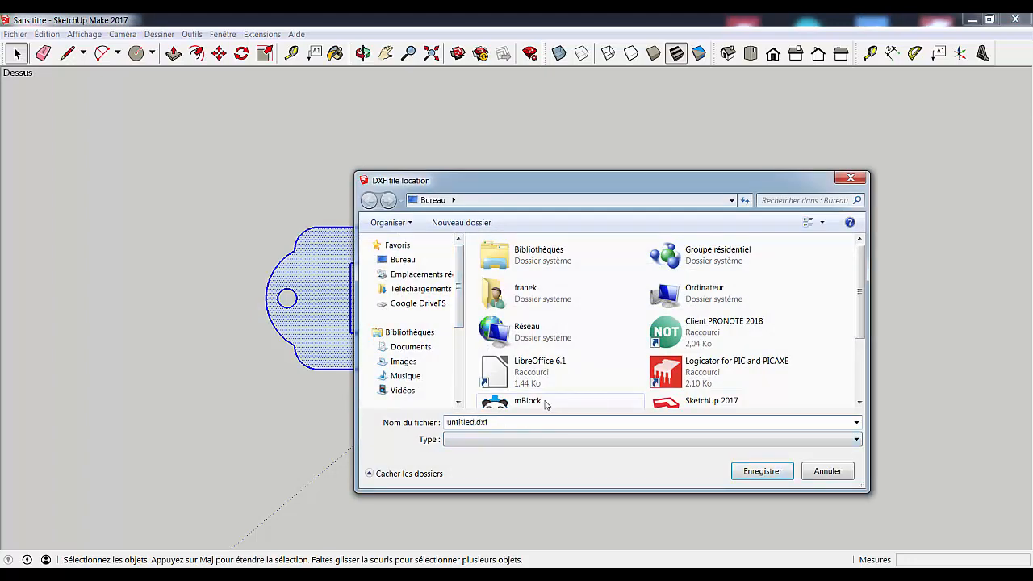
{"action": "key", "text": "BackSpace"}
{"action": "key", "text": "BackSpace"}
{"action": "key", "text": "BackSpace"}
{"action": "key", "text": "BackSpace"}
{"action": "key", "text": "BackSpace"}
{"action": "key", "text": "BackSpace"}
{"action": "key", "text": "BackSpace"}
{"action": "key", "text": "BackSpace"}
{"action": "type", "text": "porte_cle"}
{"action": "key", "text": "Return"}
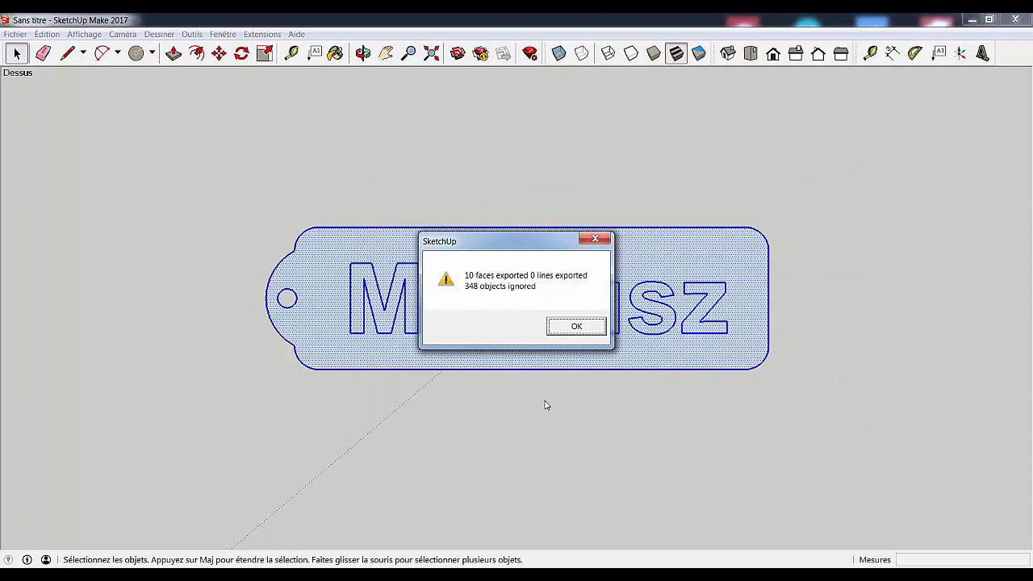
{"action": "left_click", "coordinate": [557, 326]}
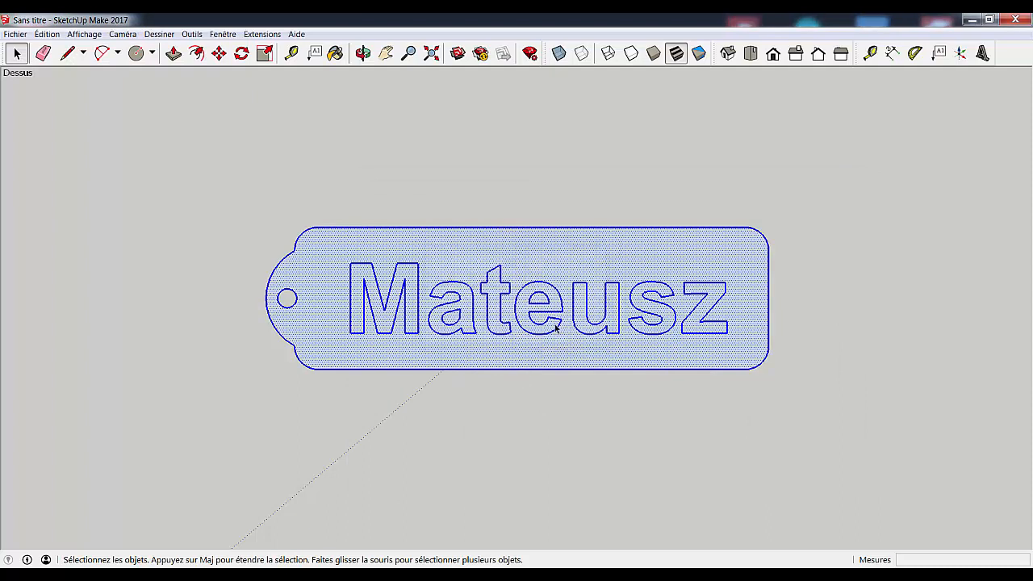